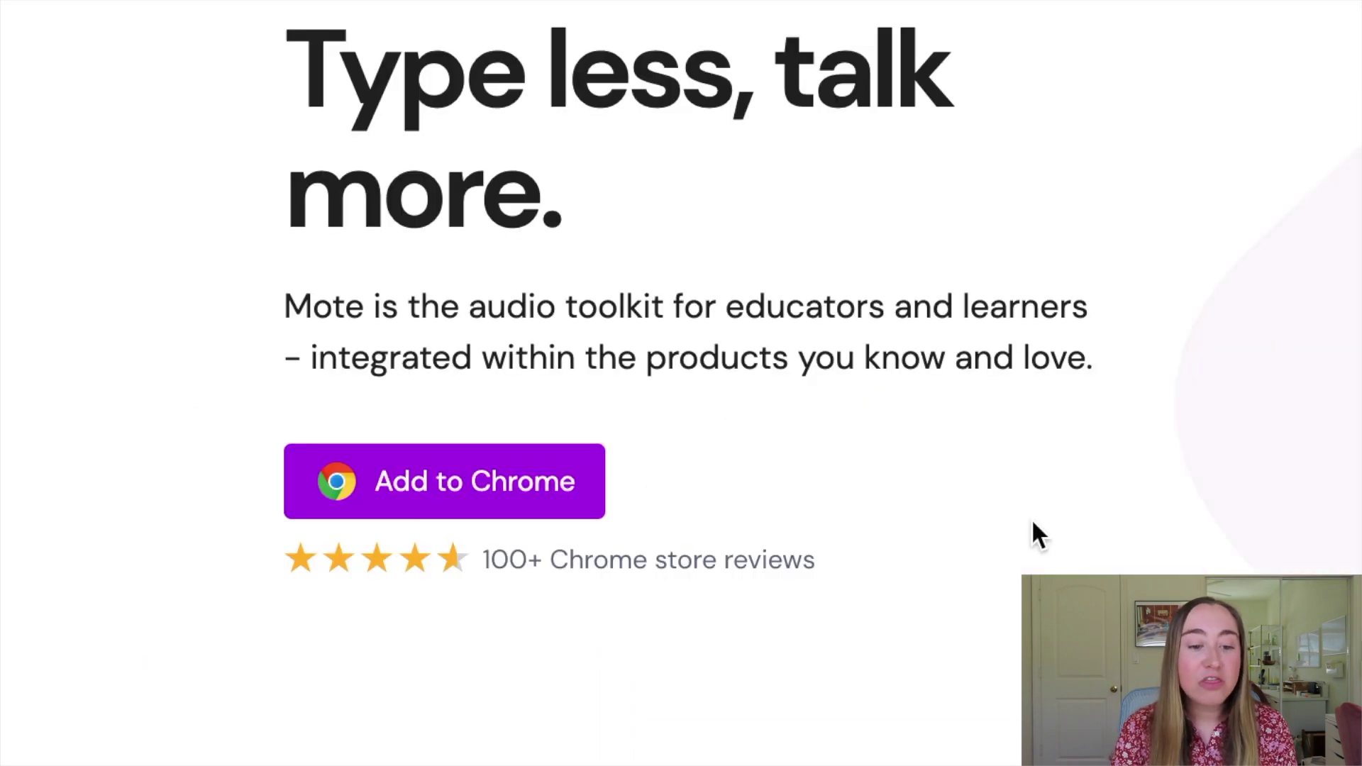
Add the Mote: voice notes & feedback extension to Chrome and check it in the browser's extensions list
left_click(553, 486)
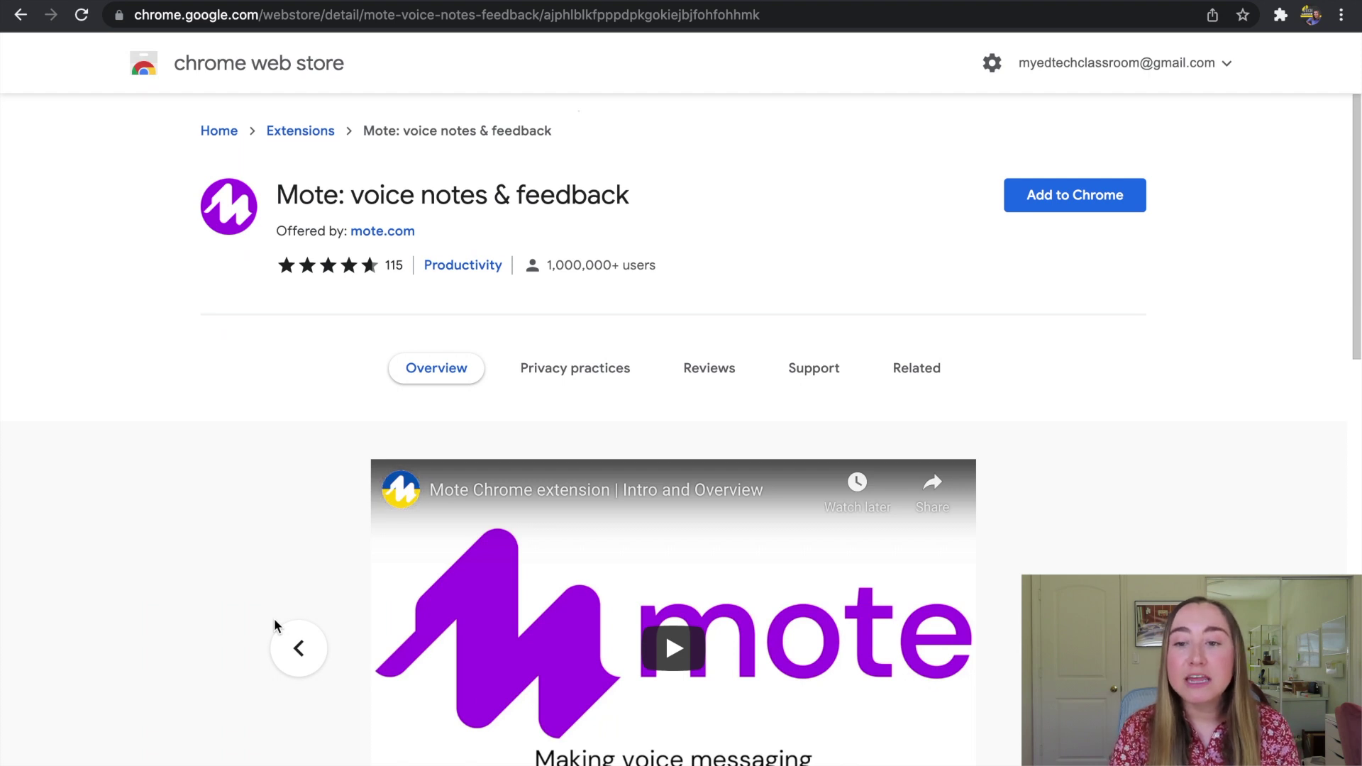
left_click(1055, 203)
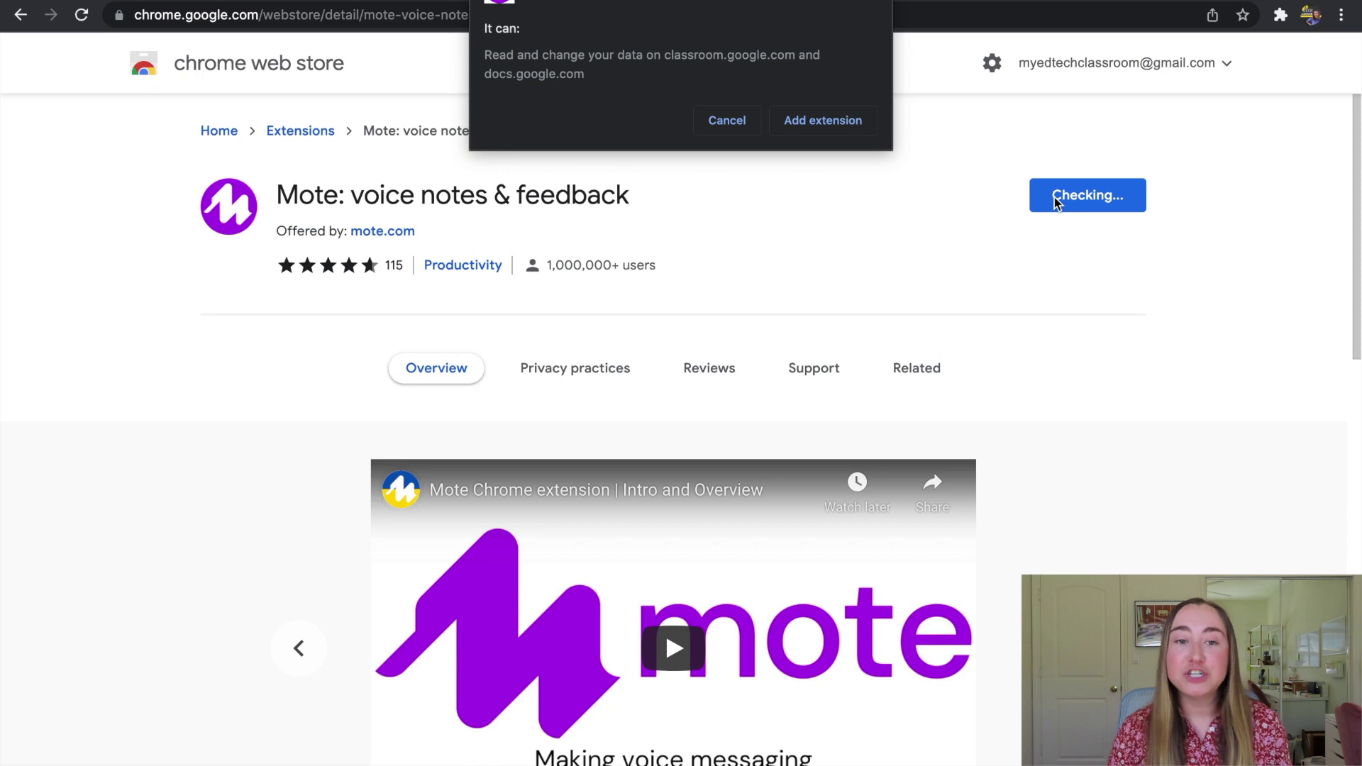
left_click(836, 122)
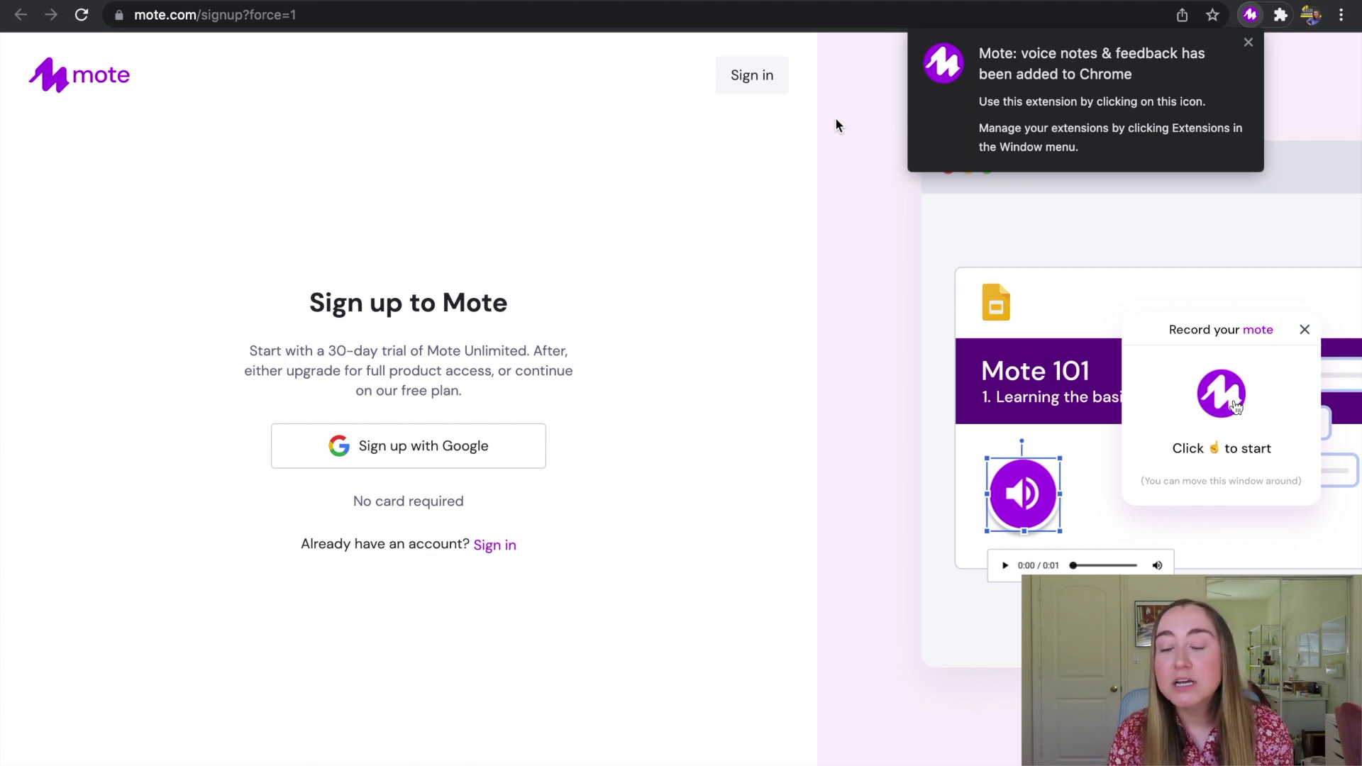
left_click(1248, 43)
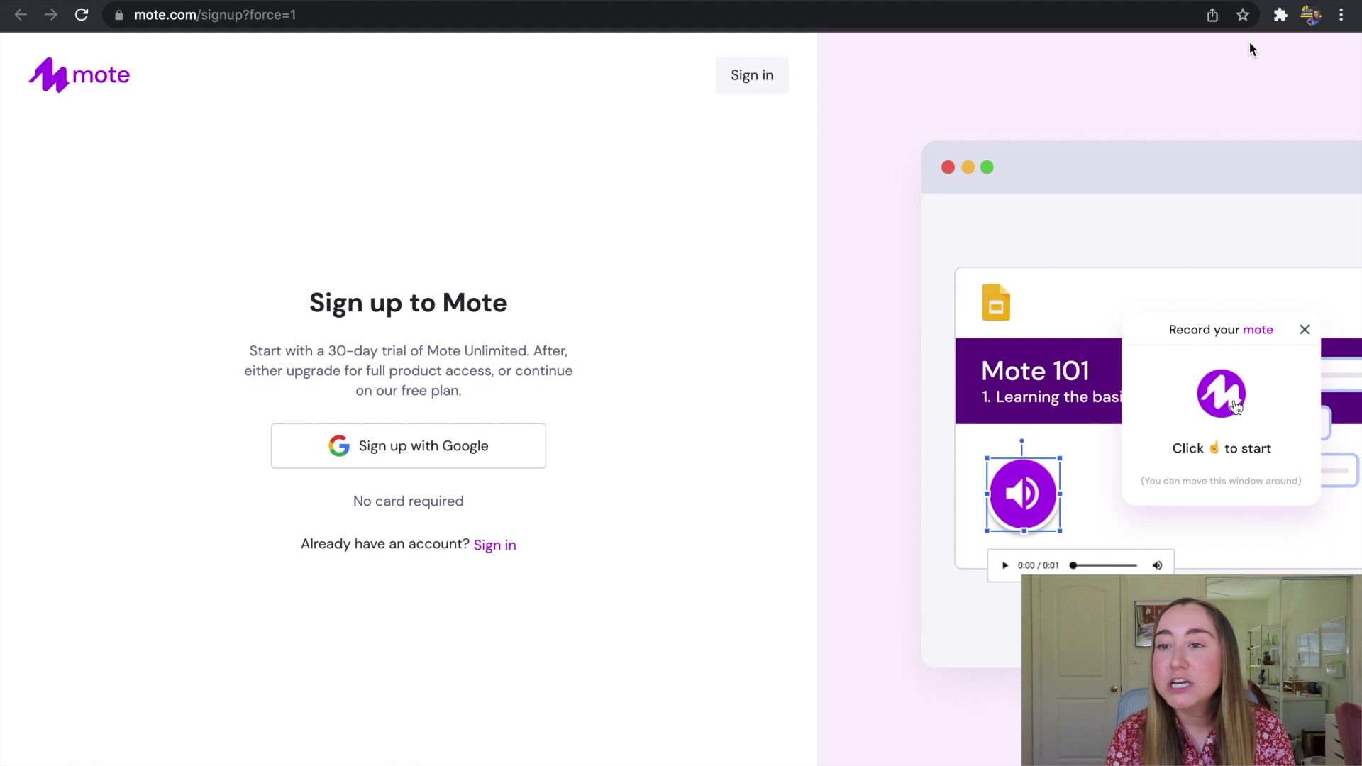
left_click(1279, 17)
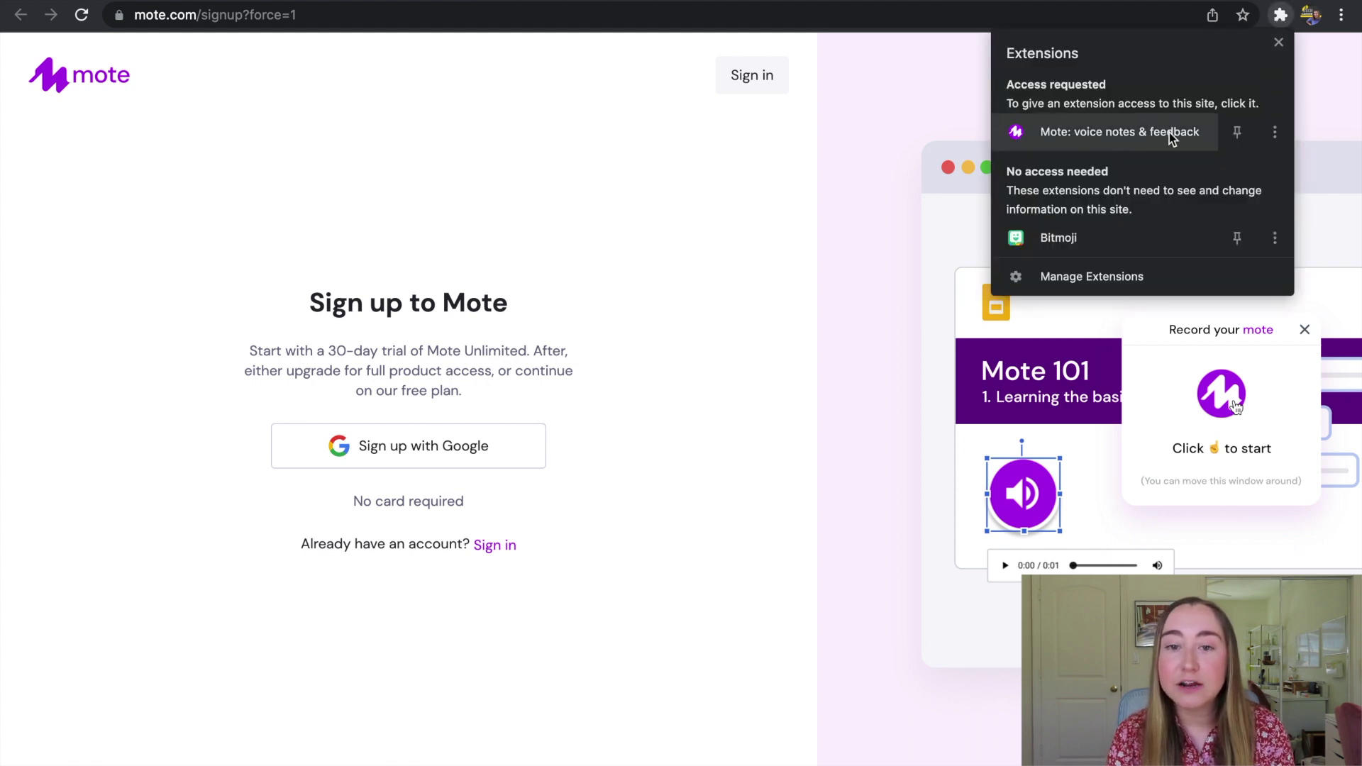
left_click(714, 171)
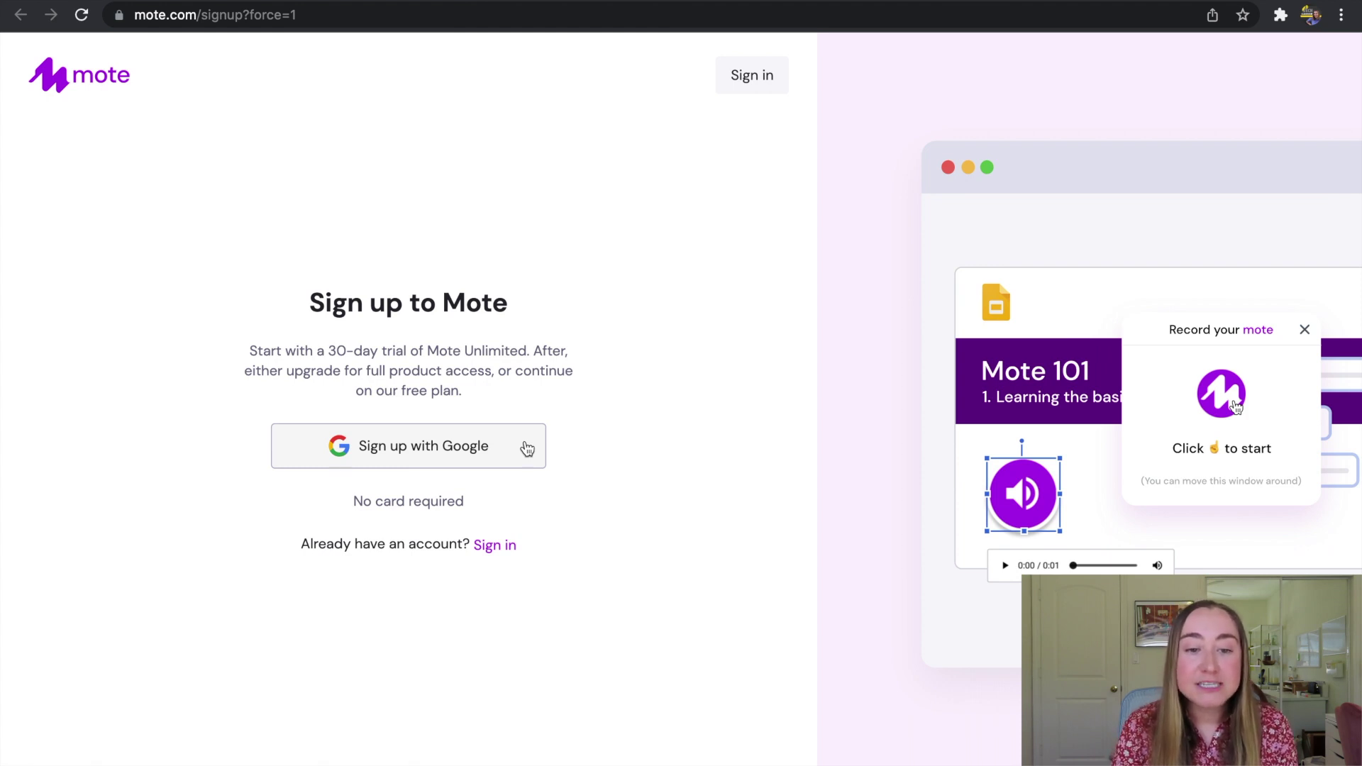
Sign up to Mote with the existing Google account and grant the additional access it requests
left_click(526, 449)
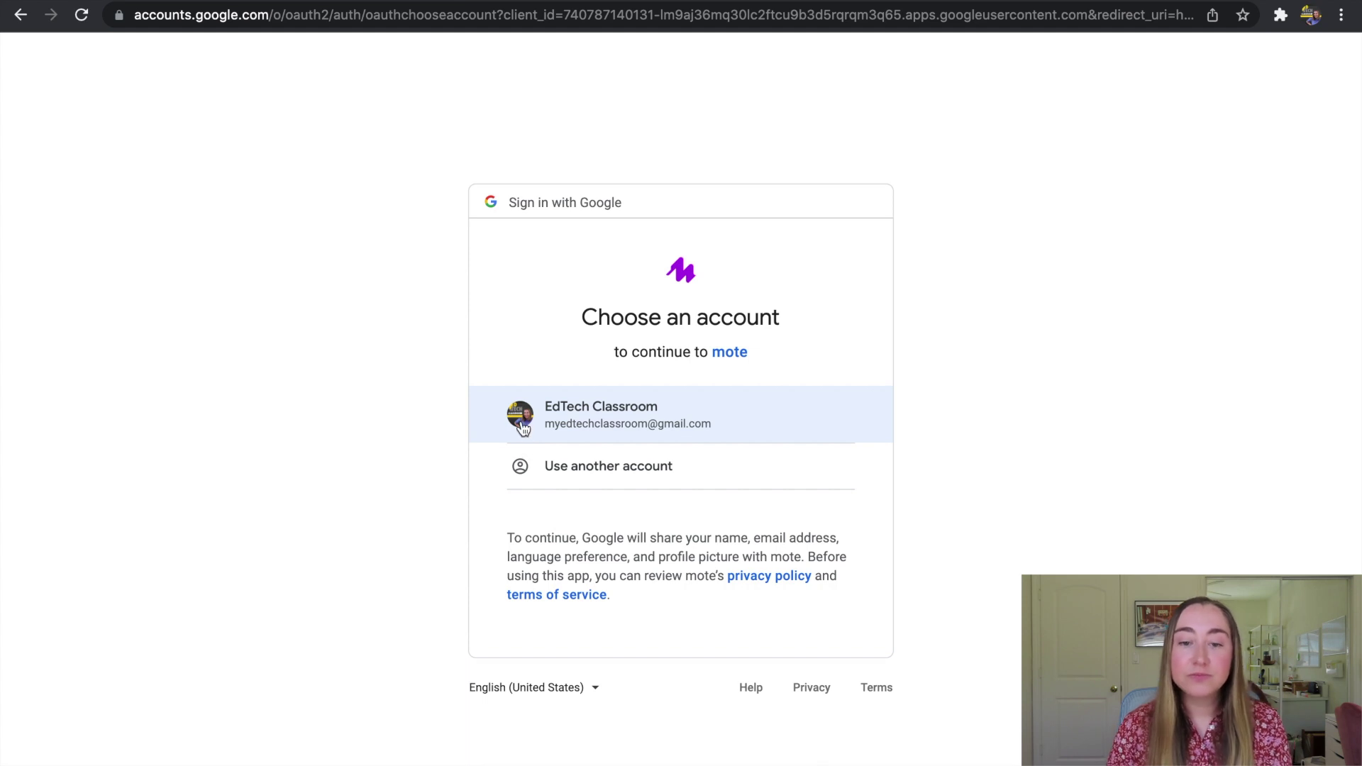
left_click(523, 422)
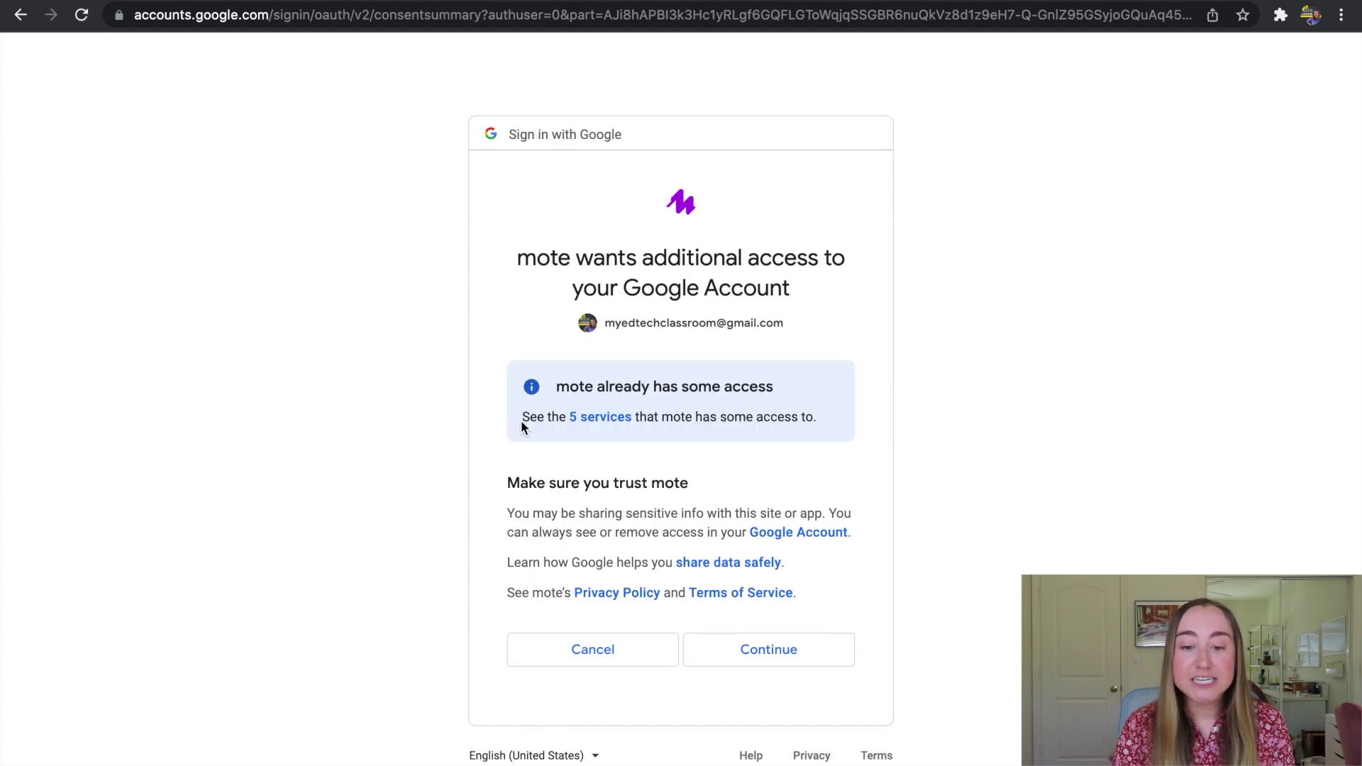
left_click(712, 643)
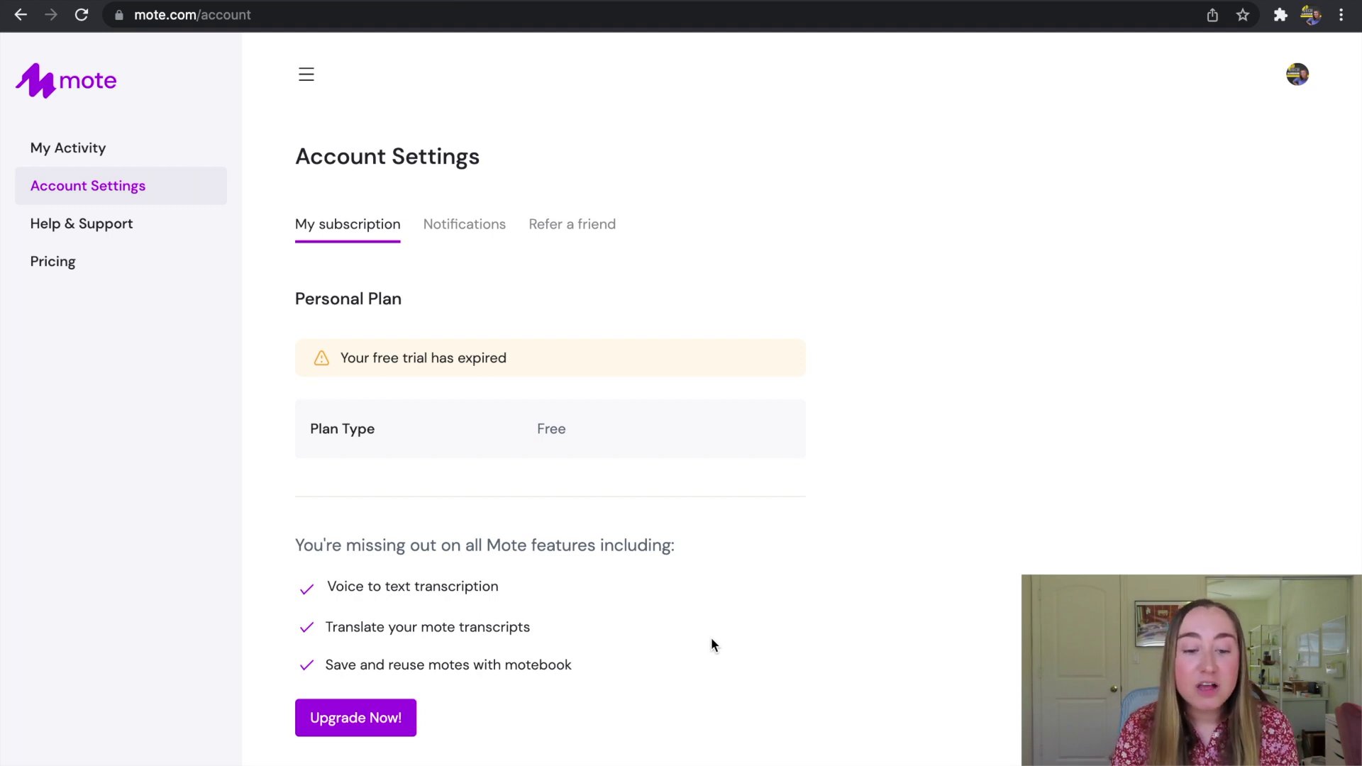
Open the Mote upgrade options and compare the Free, Unlimited and Schools plans
left_click(359, 720)
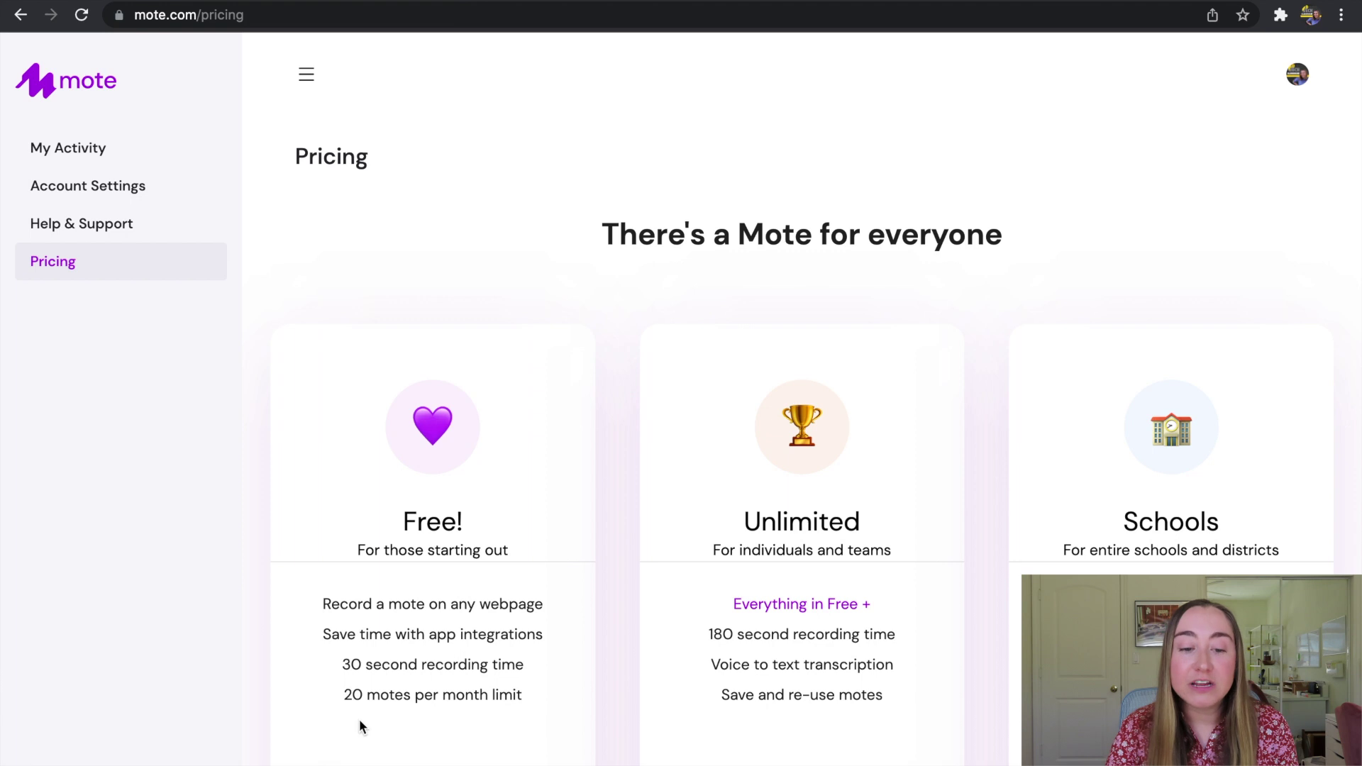
scroll(359, 722, "down", 3)
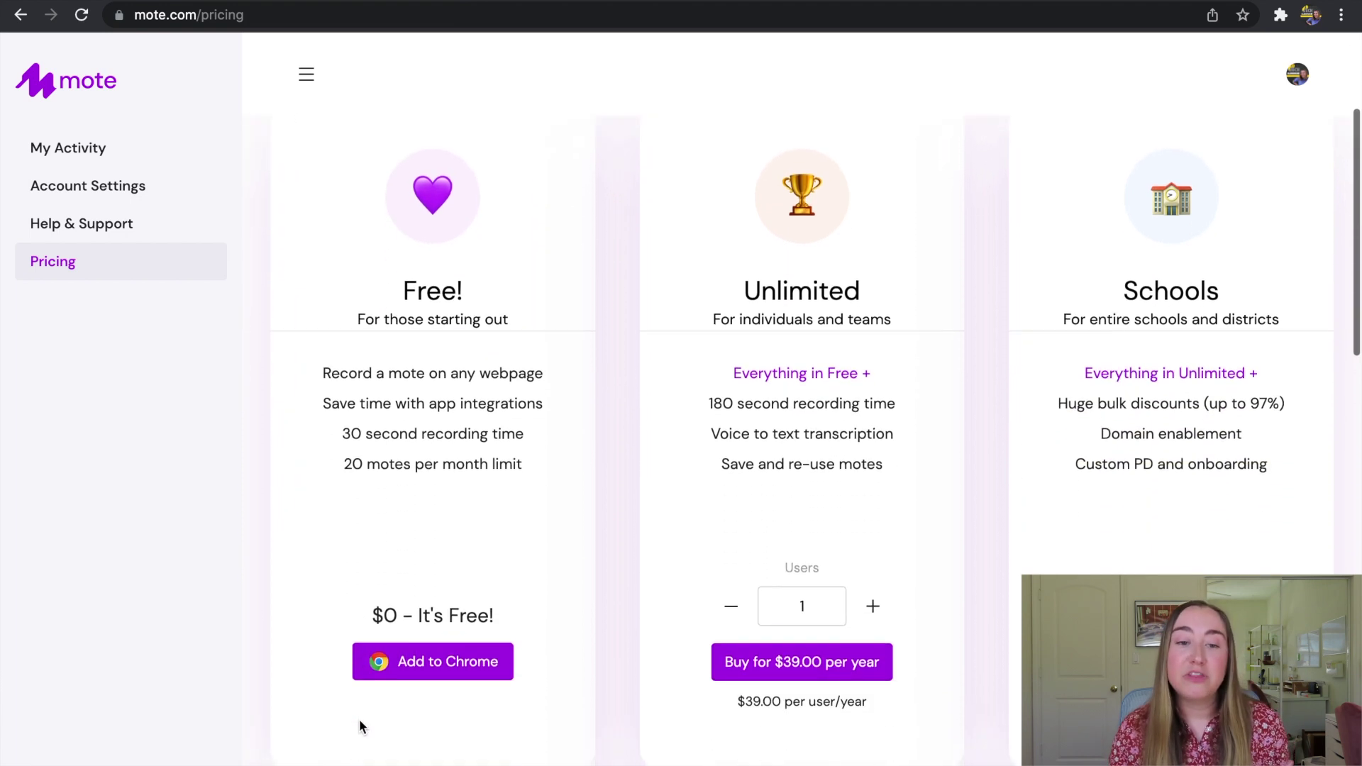
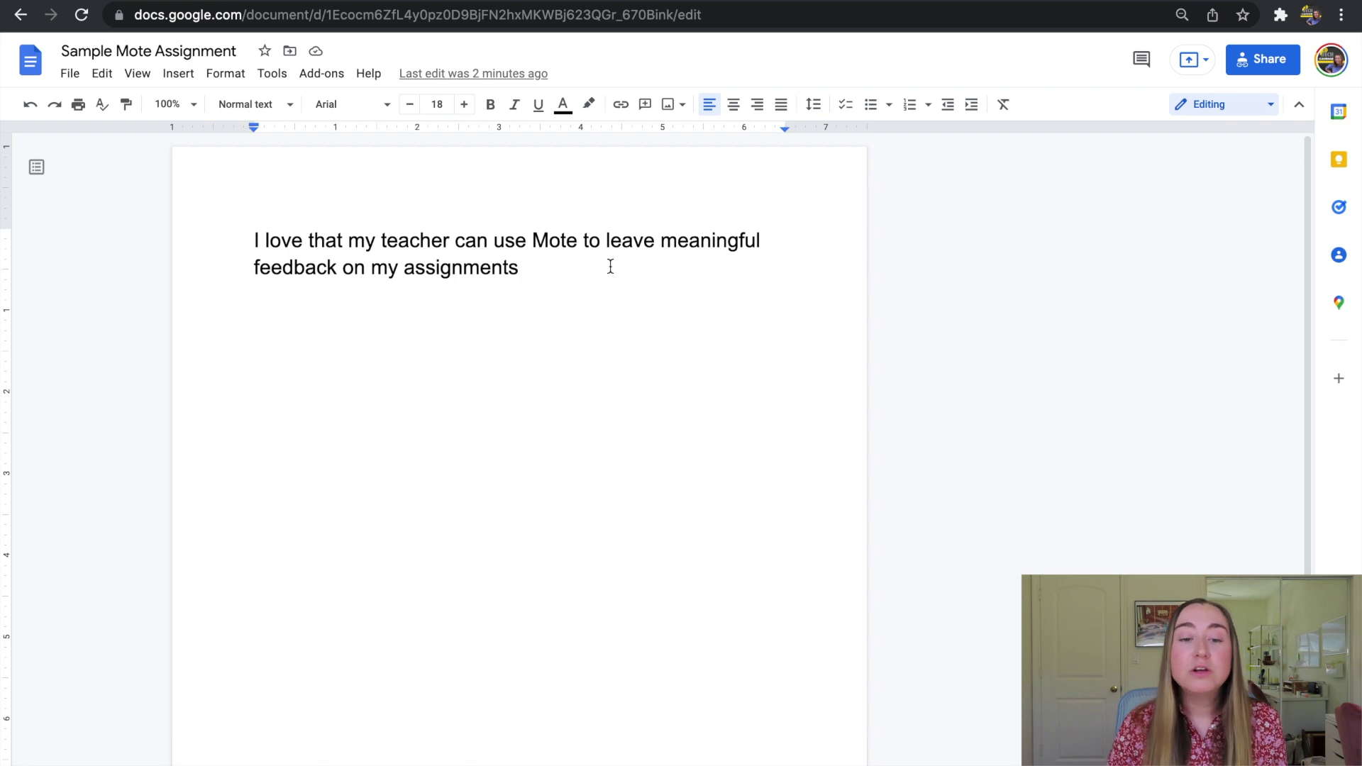
Start a comment on the word "assignments" in the Sample Mote Assignment document and record a Mote voice note in it
left_click(178, 74)
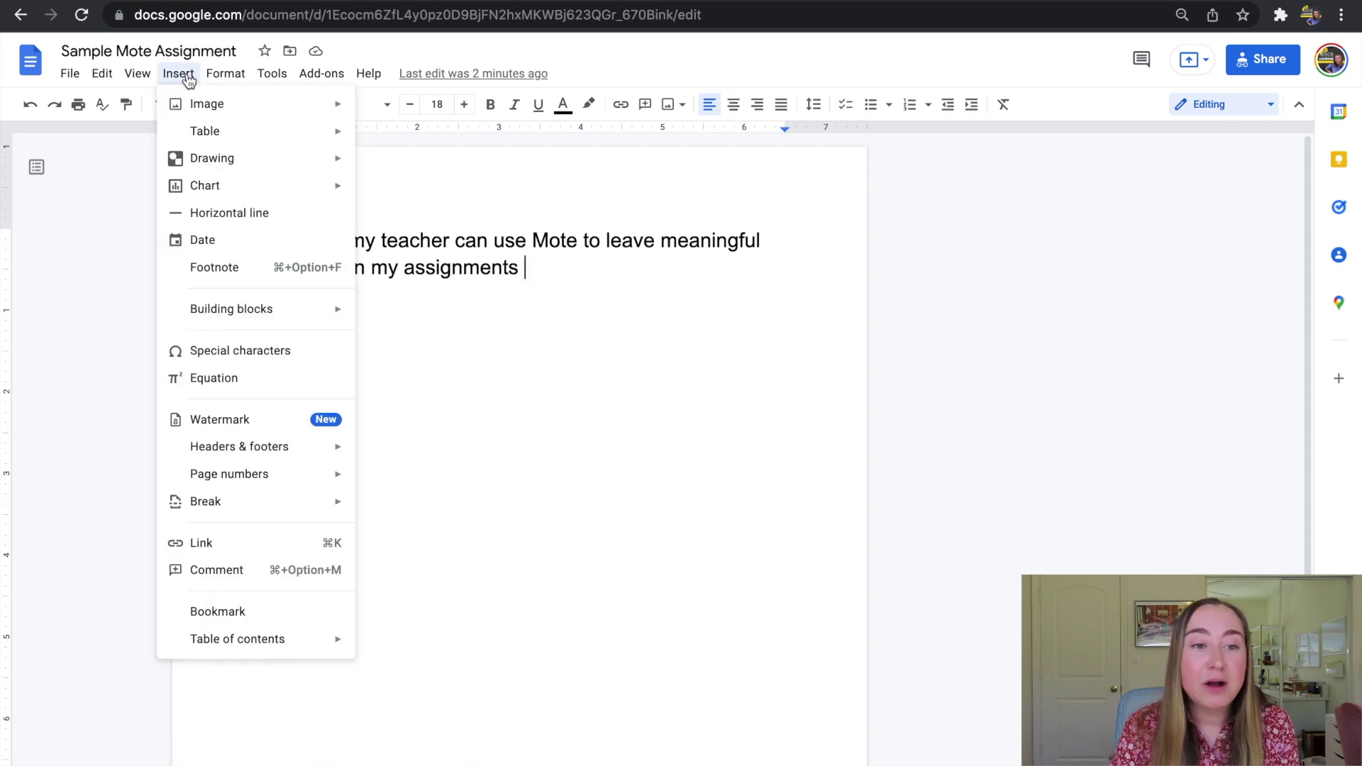
left_click(216, 570)
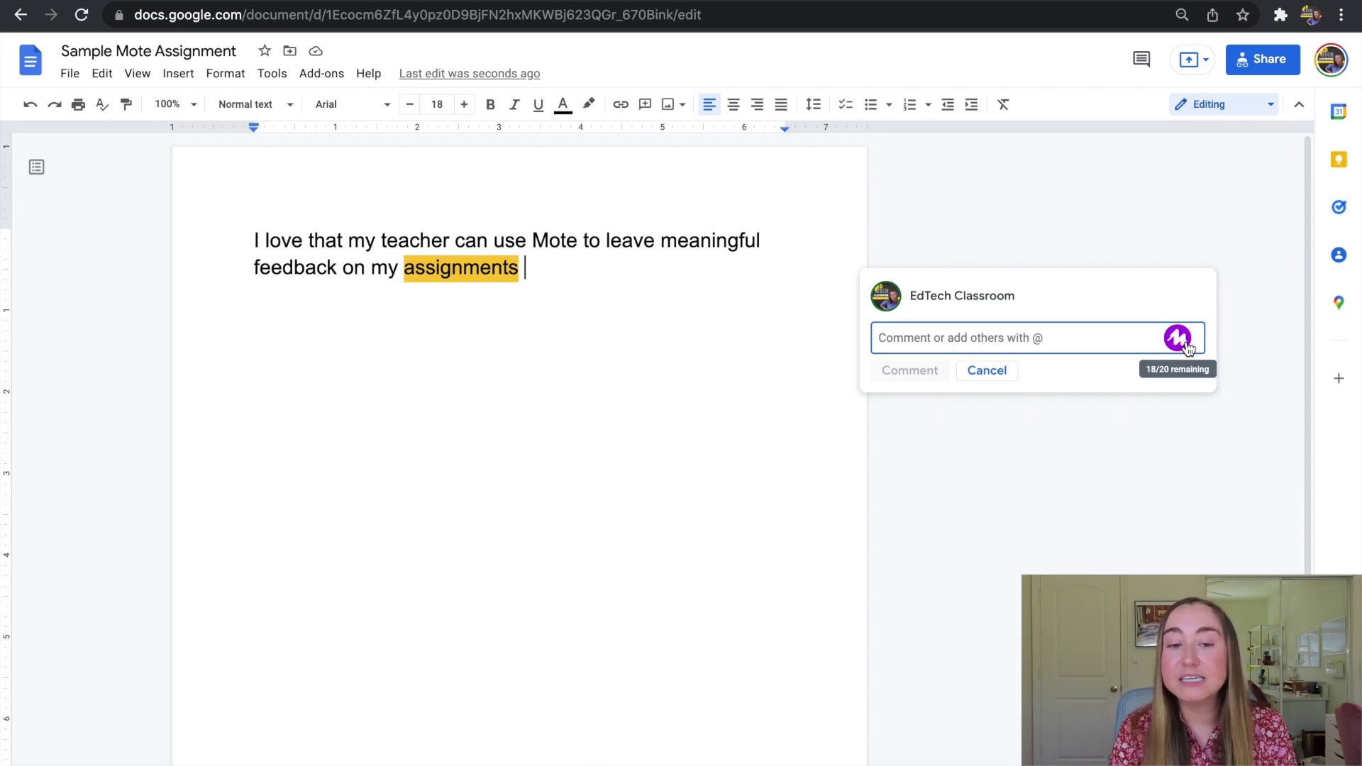
left_click(1186, 346)
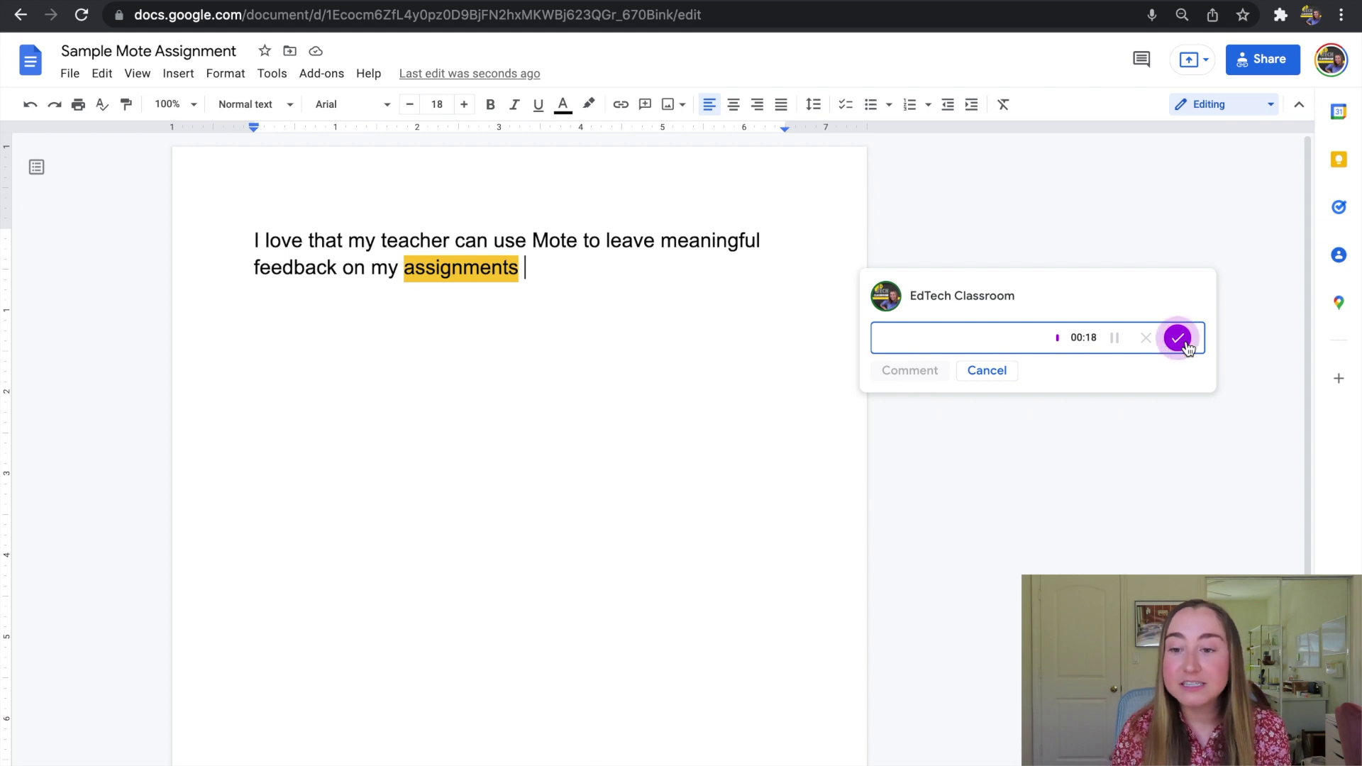
left_click(1178, 338)
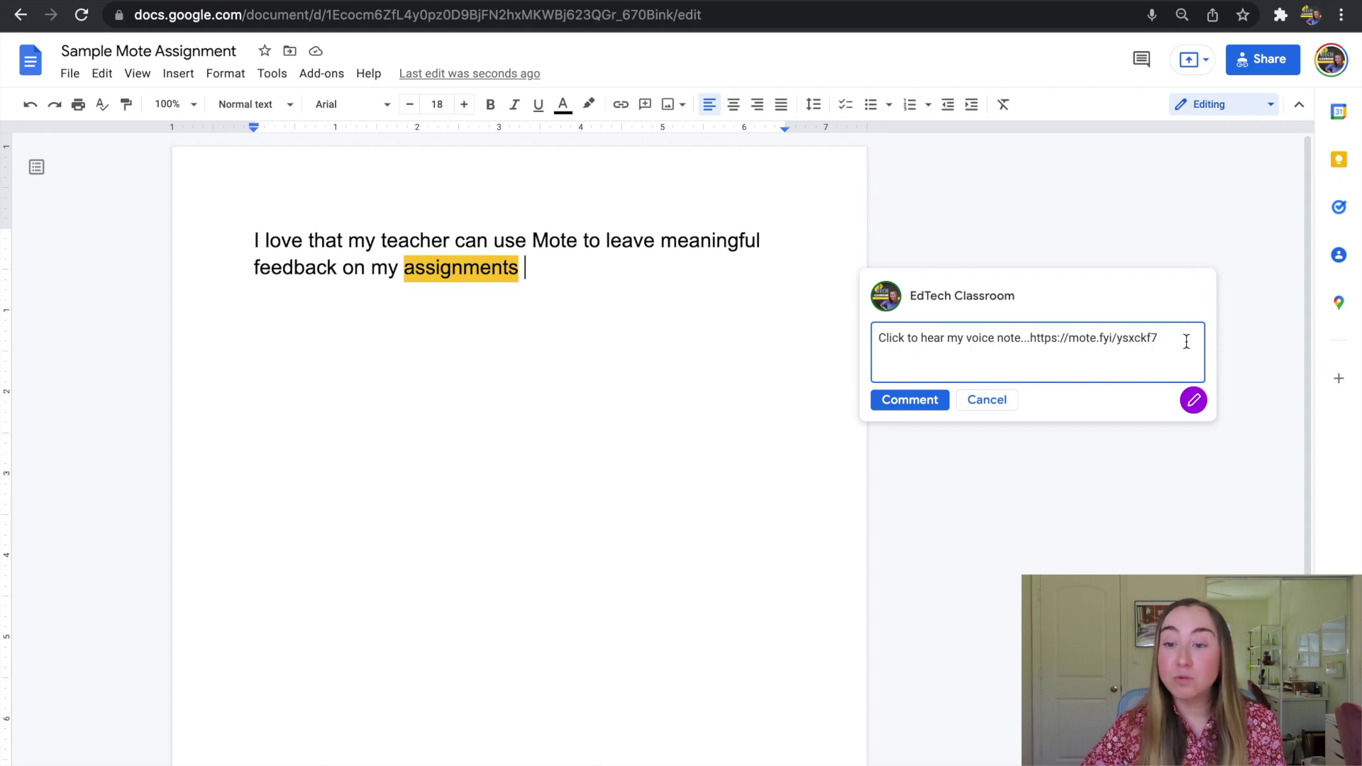
Replace the voice note's transcript with "Great work on this assignment! I love that you put a lot of time and care into it."
left_click(1194, 401)
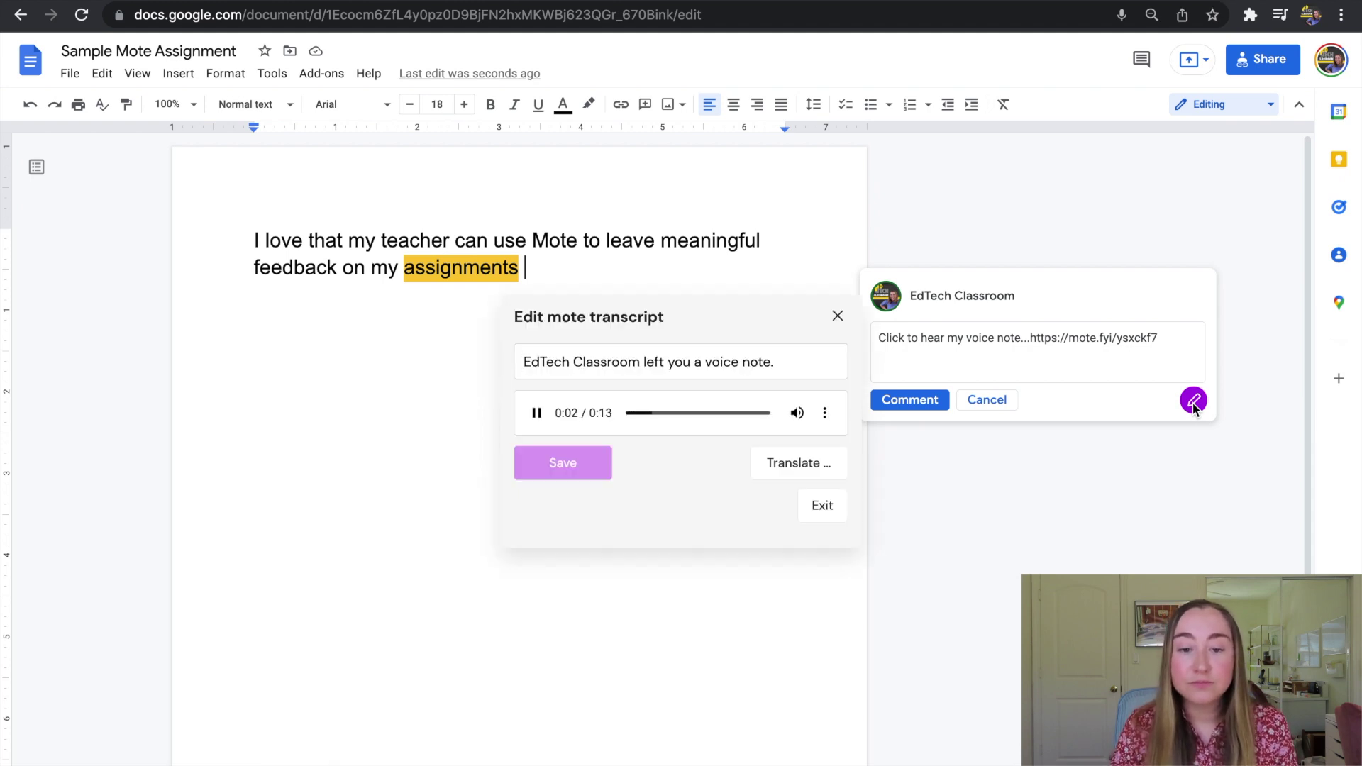
type("Great work on this a")
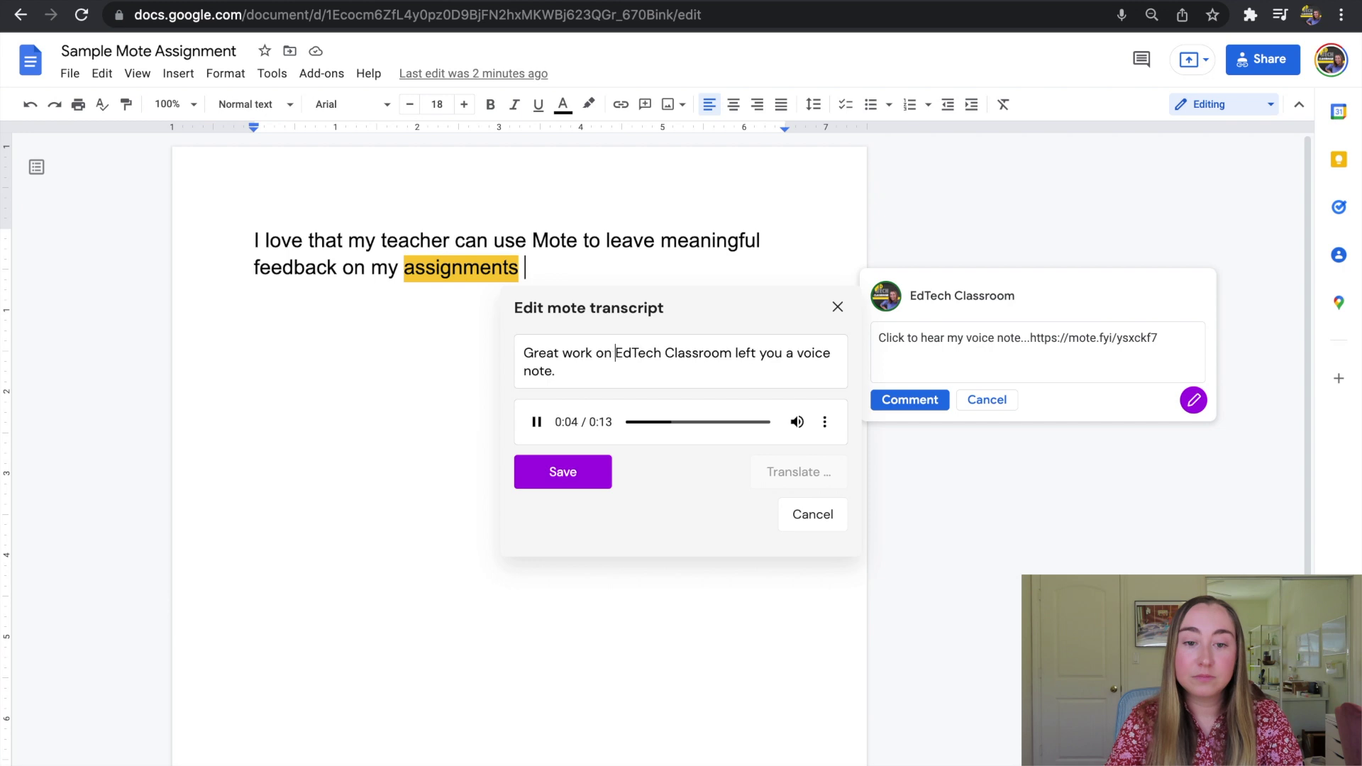
type("ssignment!")
key("ctrl+shift+End")
type("ignment! I l")
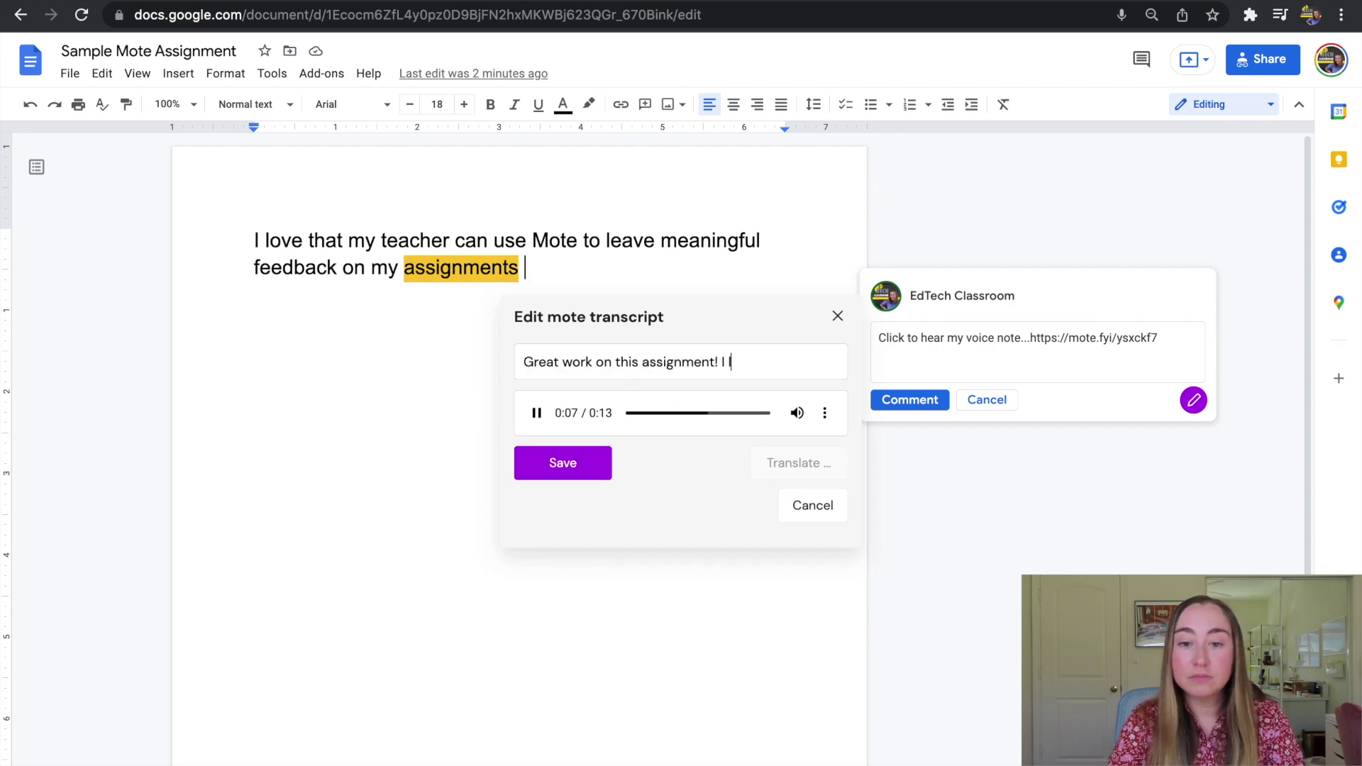
type("ove that you put a lot ")
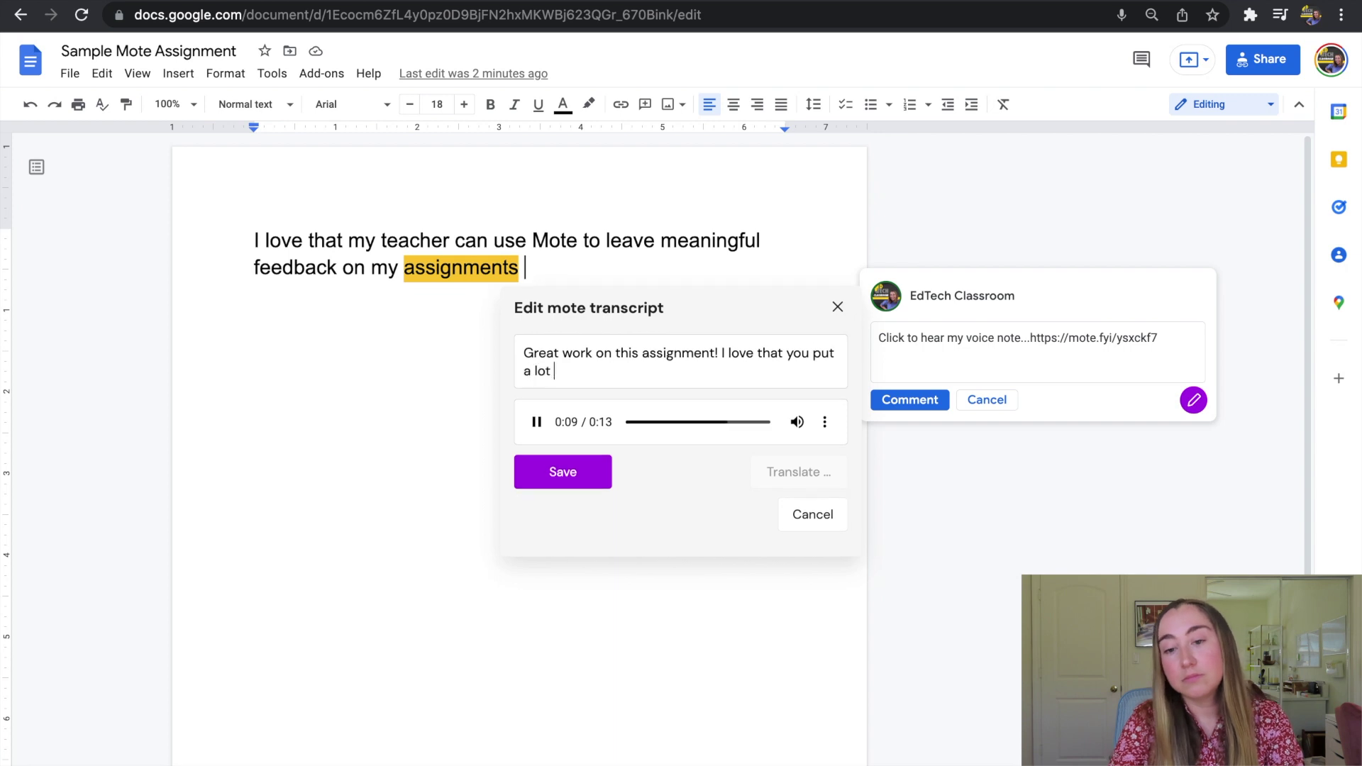
type("of time and care int")
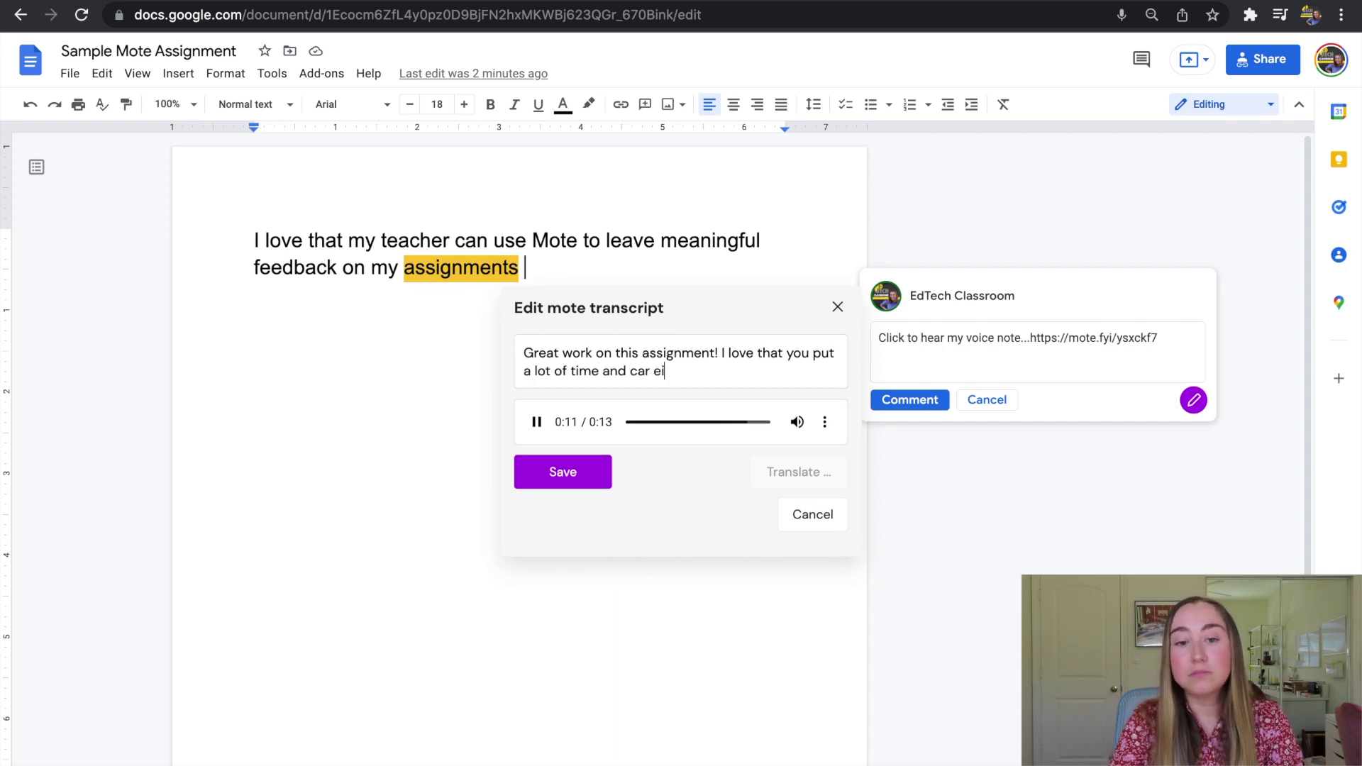
key("BackSpace")
key("BackSpace")
key("BackSpace")
key("BackSpace")
key("BackSpace")
type("e into it.")
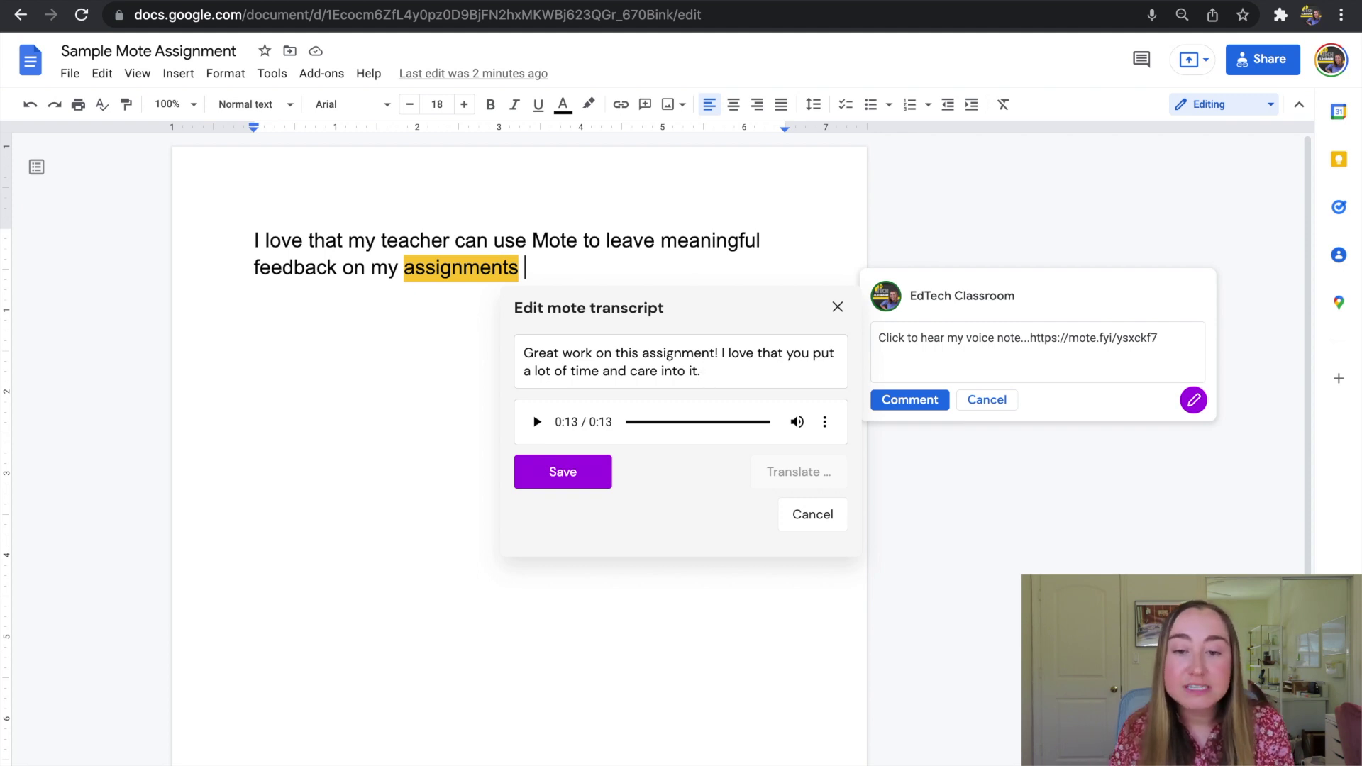
Append "Please be sure to add punctuation to the end of your sentences going forward." to the transcript, save it and post the comment
type("Please be sure to add punctuation to the end of your sentences going forward.")
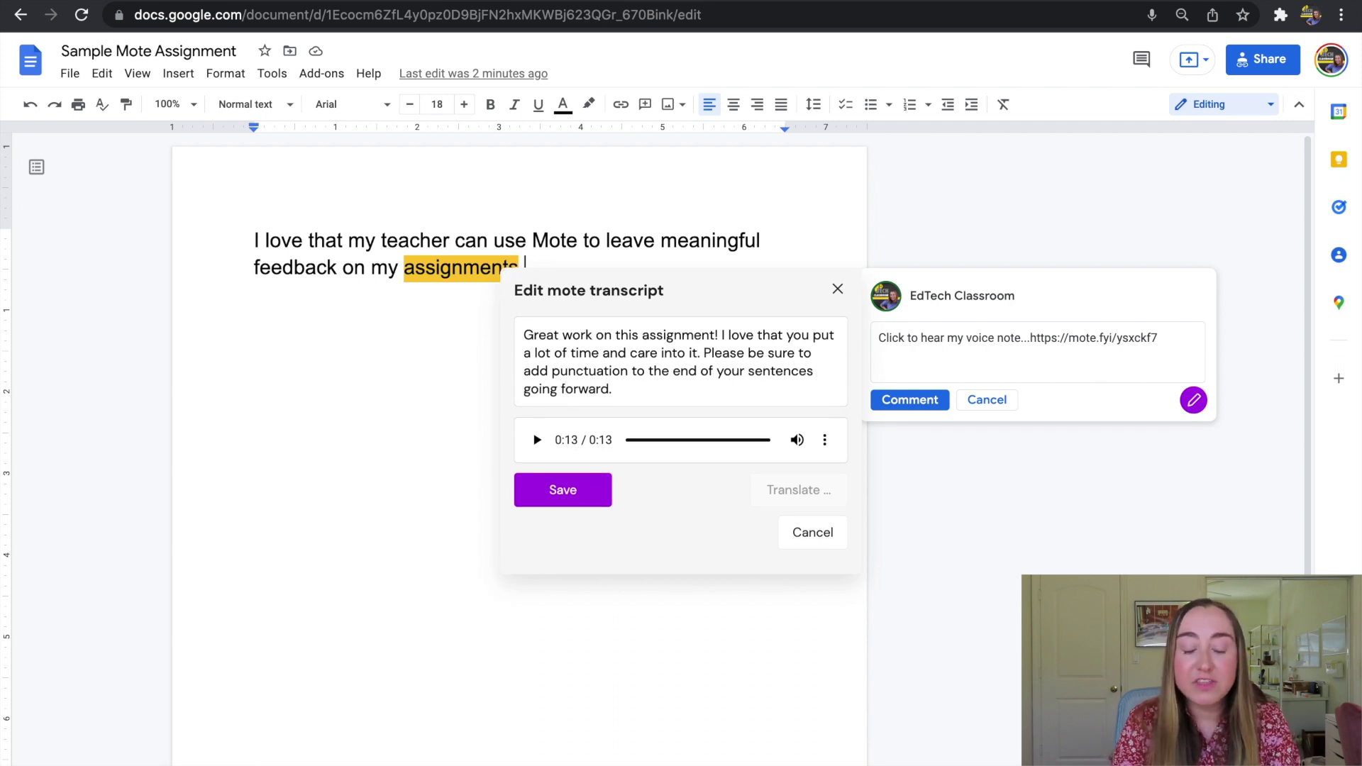
left_click(553, 495)
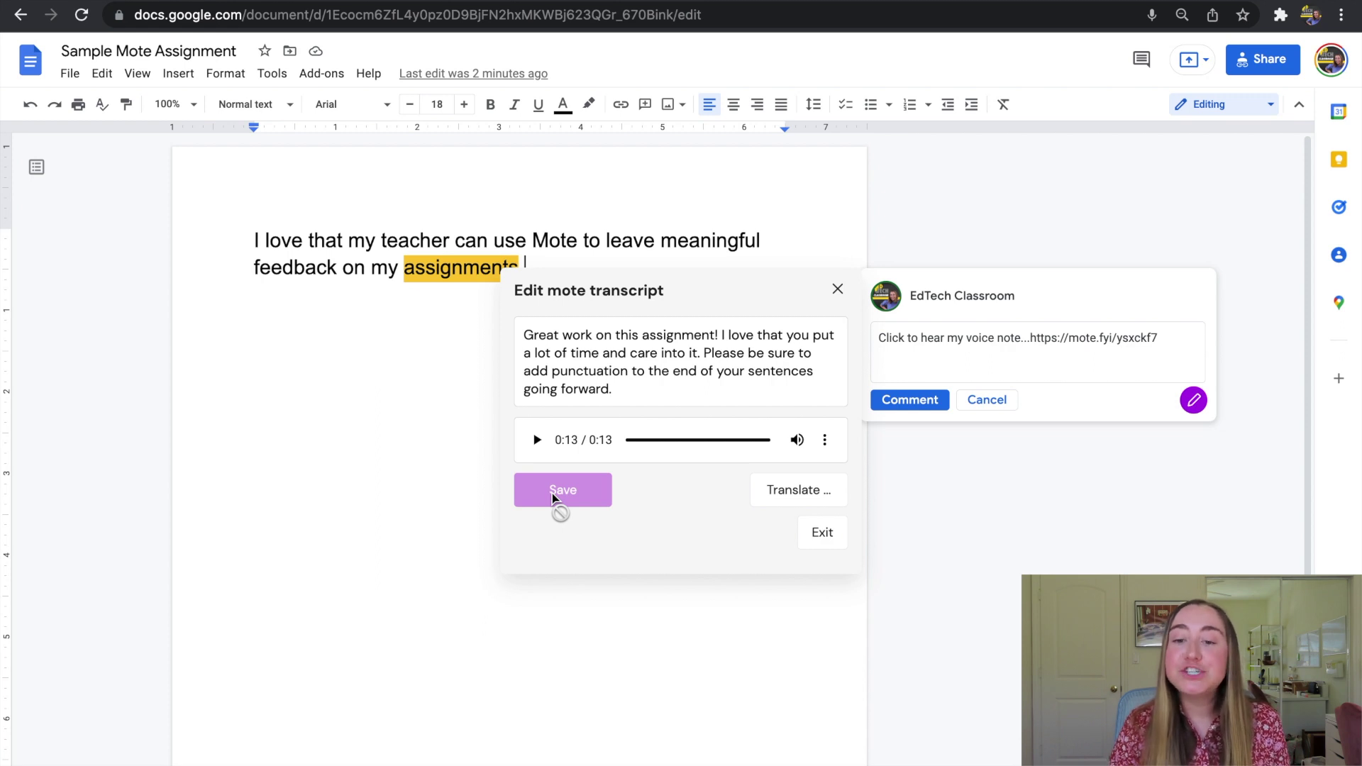
left_click(934, 403)
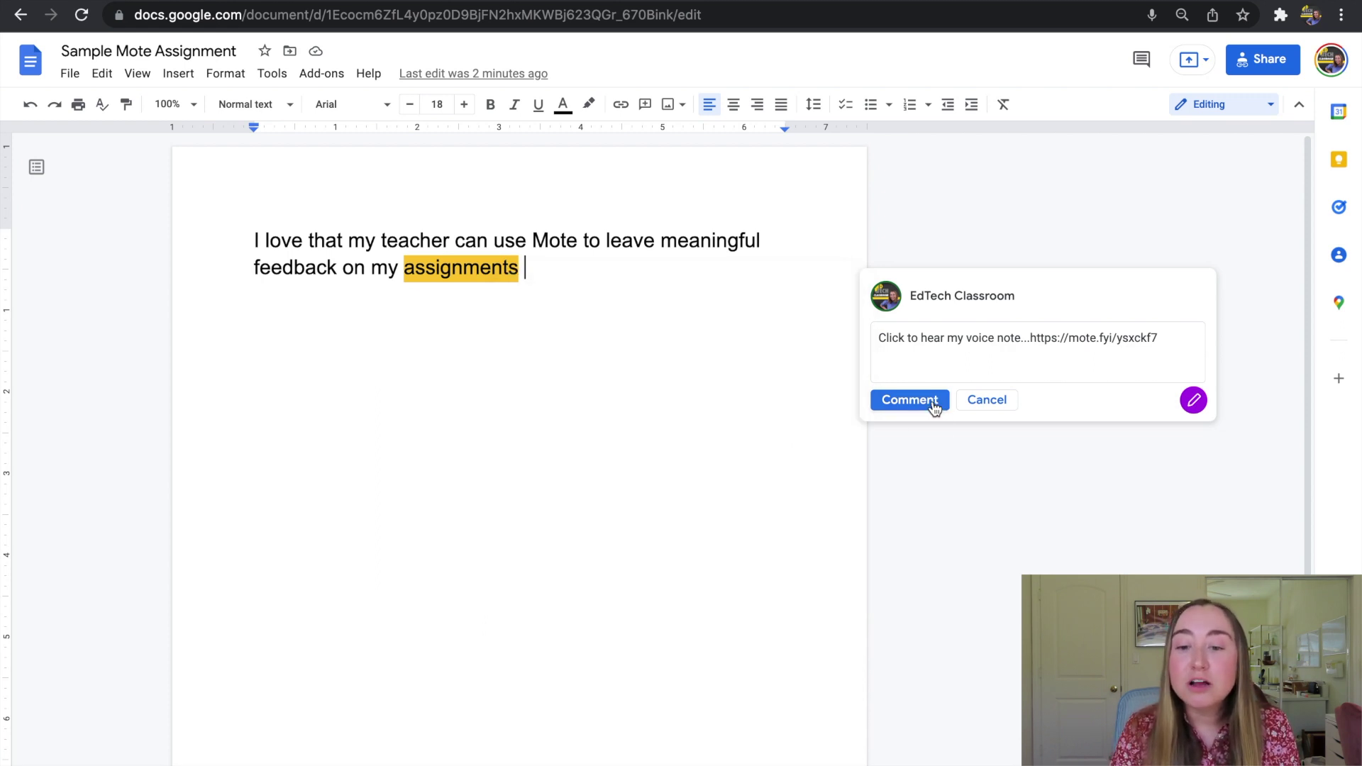
left_click(934, 403)
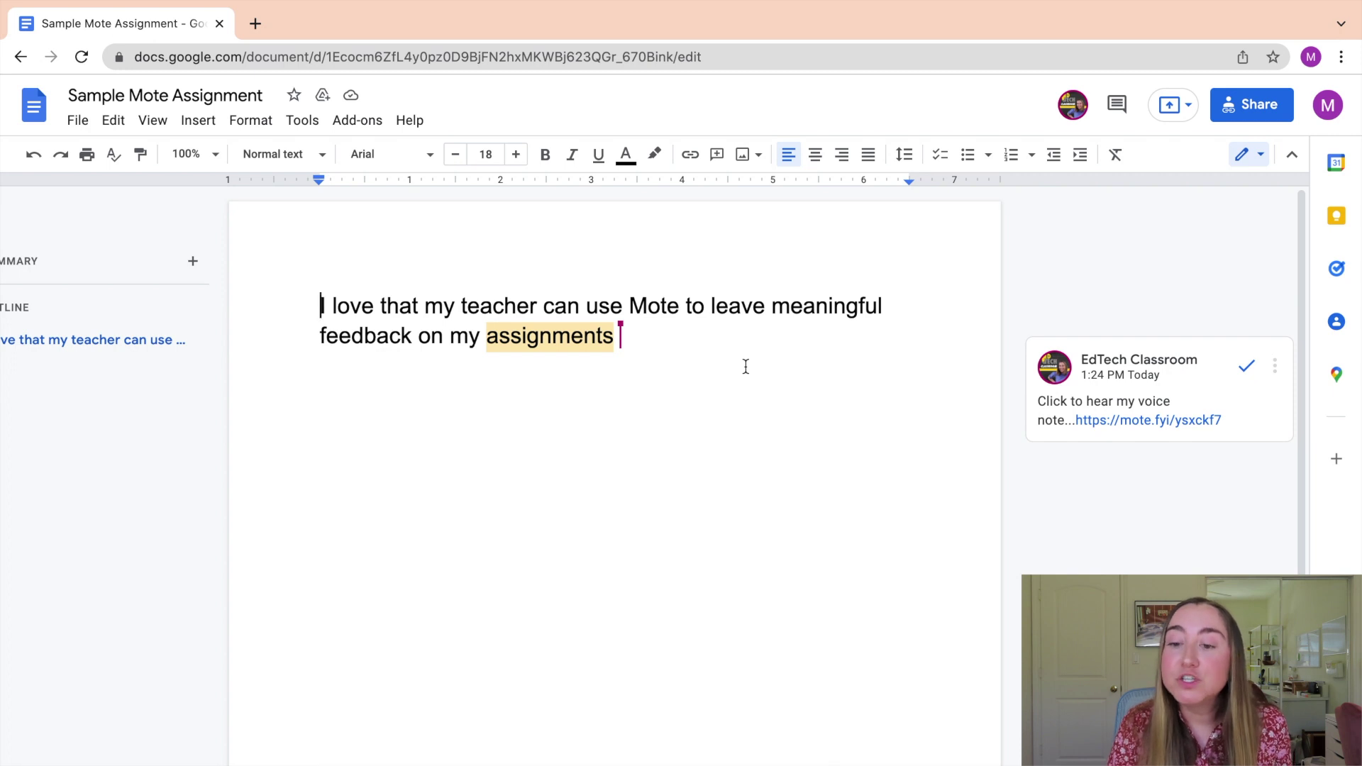
From the student's view of the document, open the voice note link in the teacher's comment, then close its page
mouse_move(1101, 426)
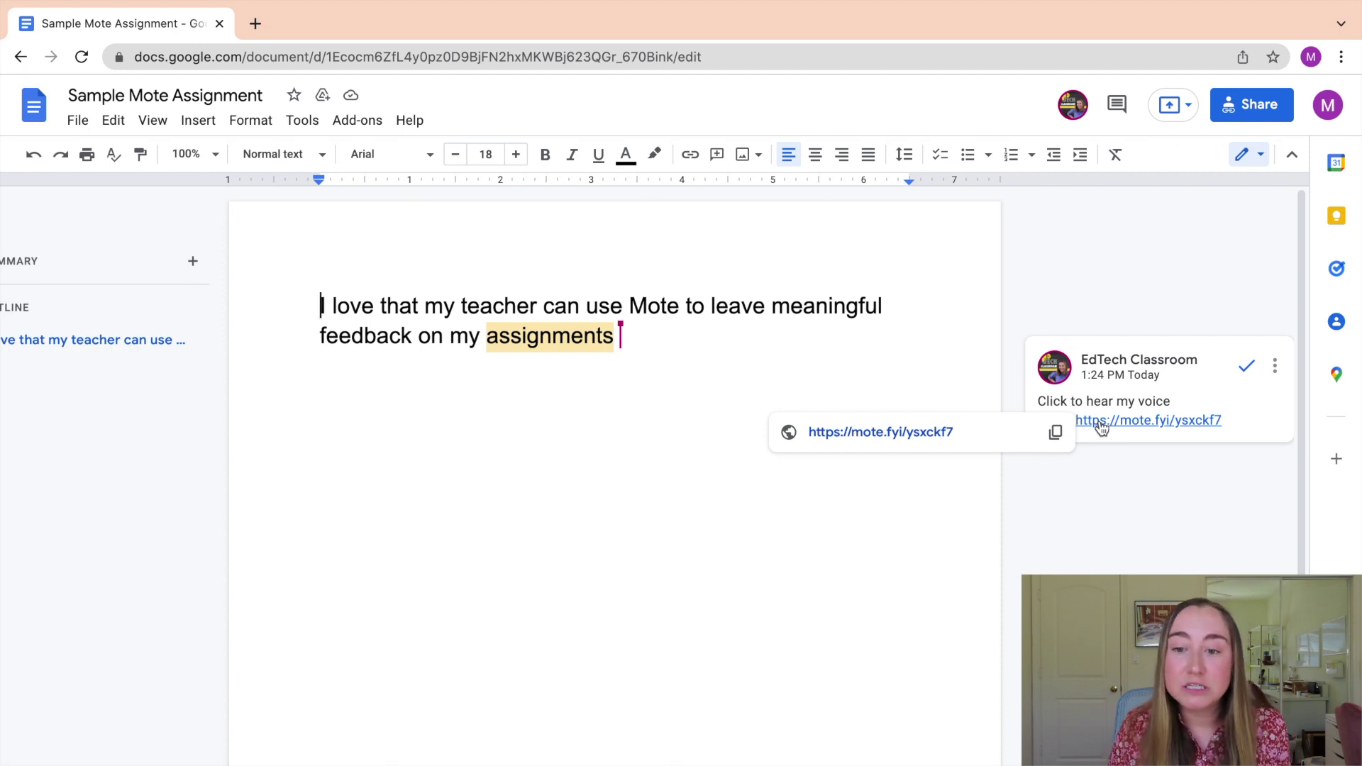
left_click(1100, 426)
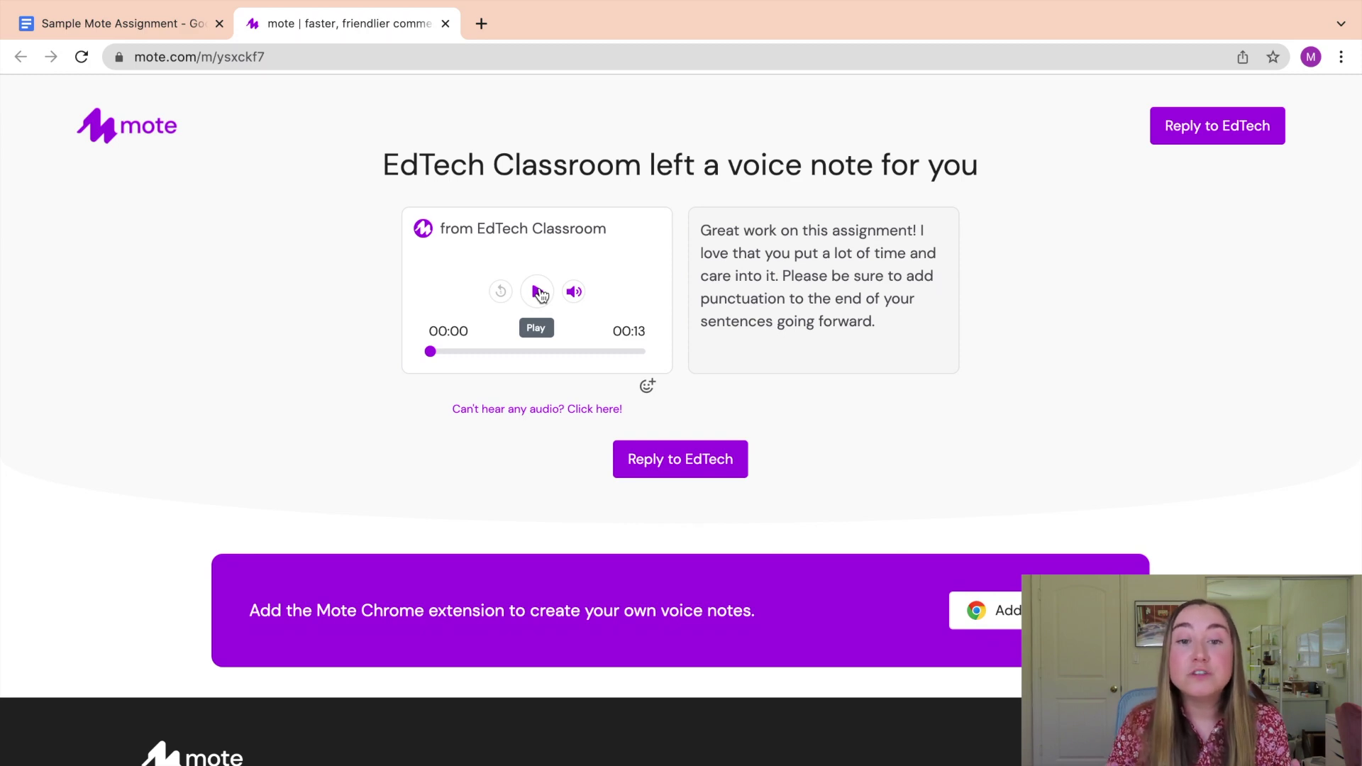
key("ctrl+w")
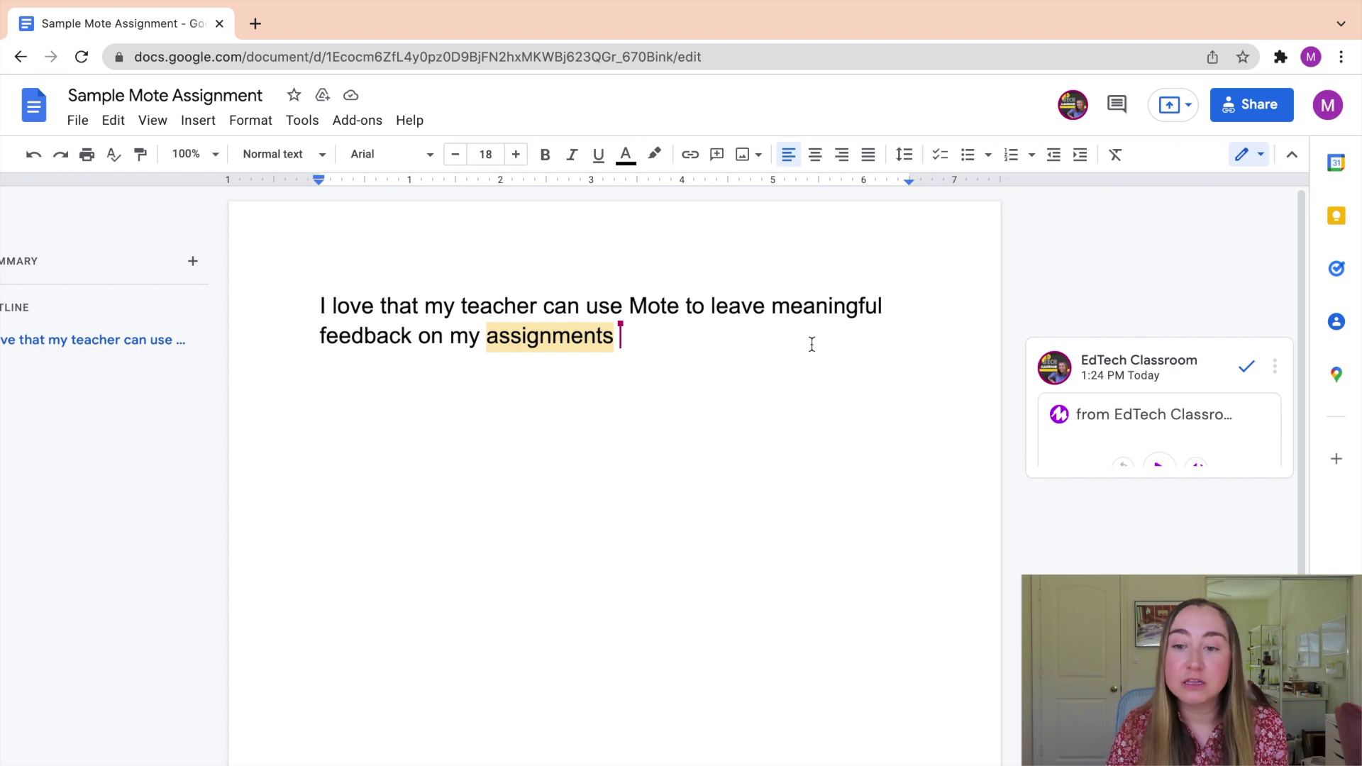
Select the teacher's comment in the student's document and play the embedded voice note
scroll(1126, 435, "down", 1)
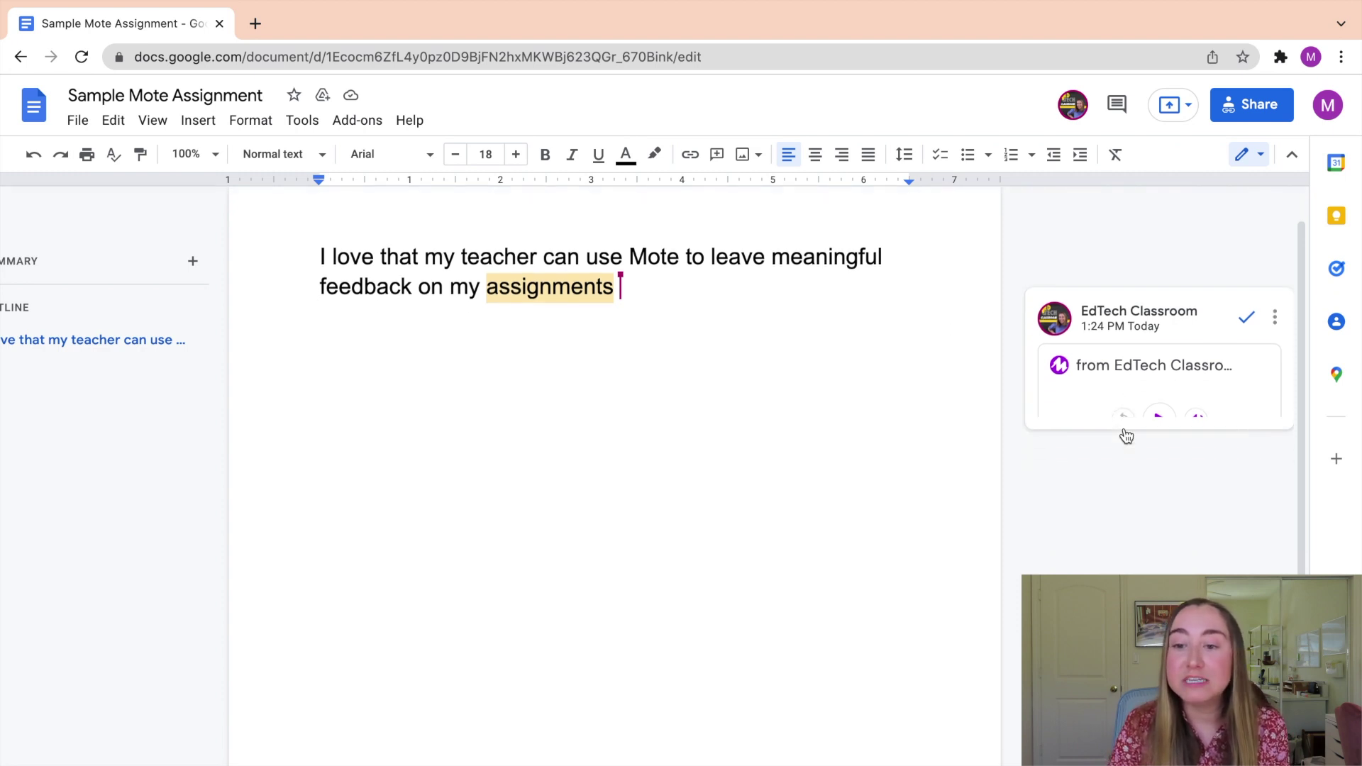
scroll(1127, 435, "up", 1)
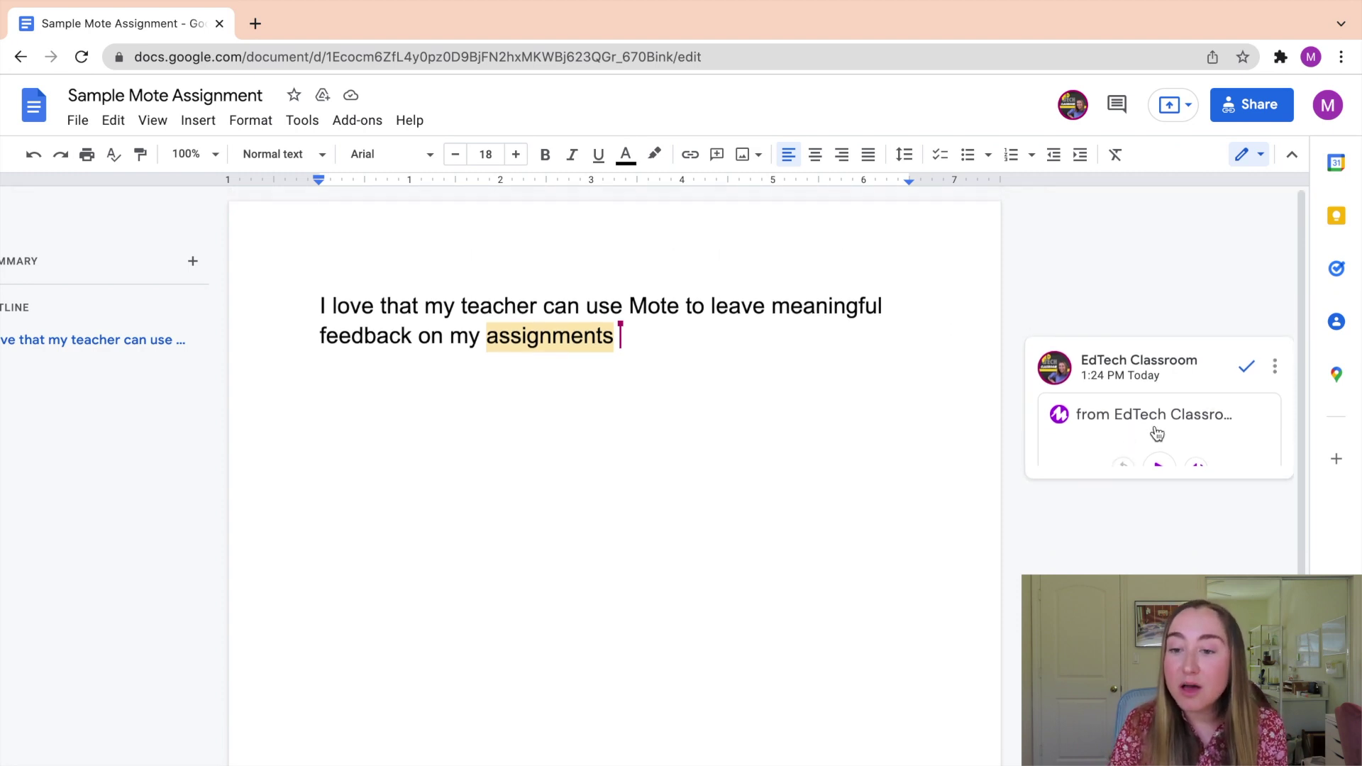
left_click(1154, 425)
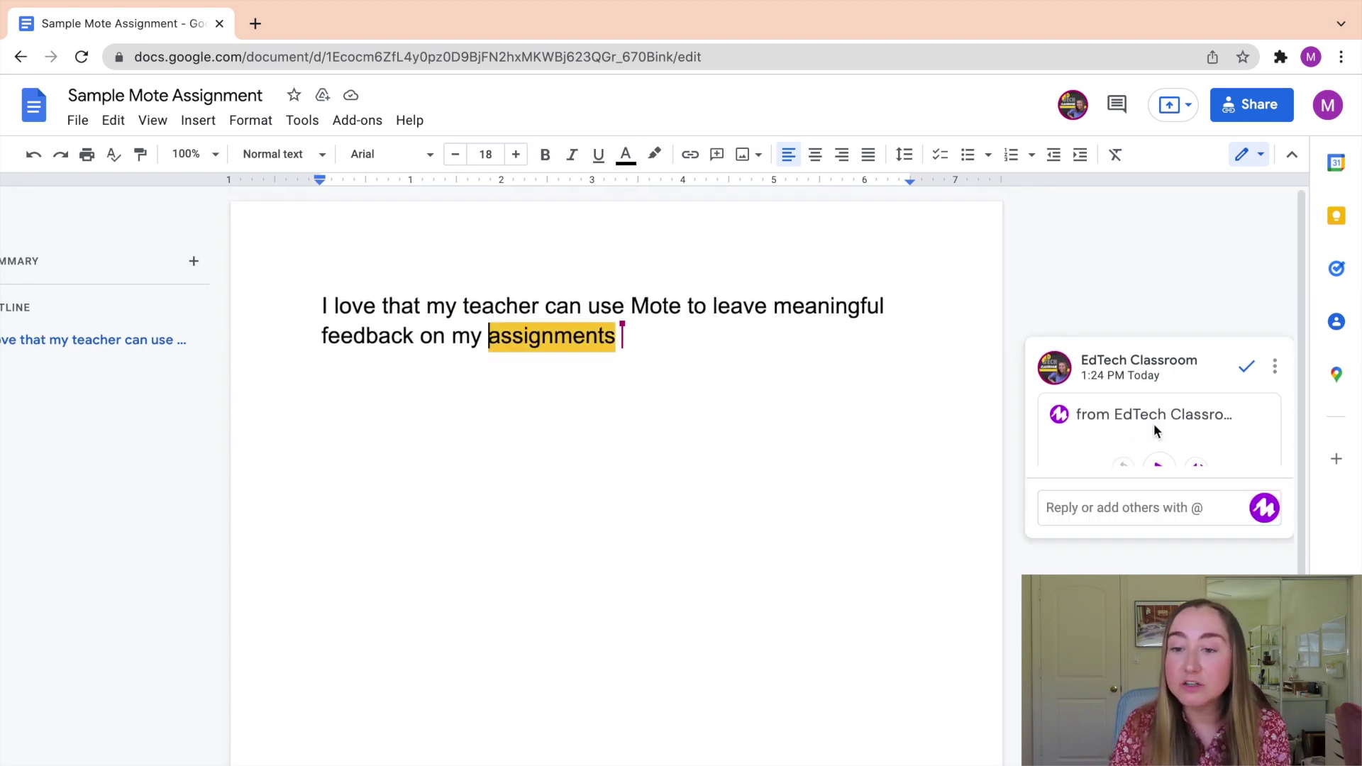
left_click(1158, 466)
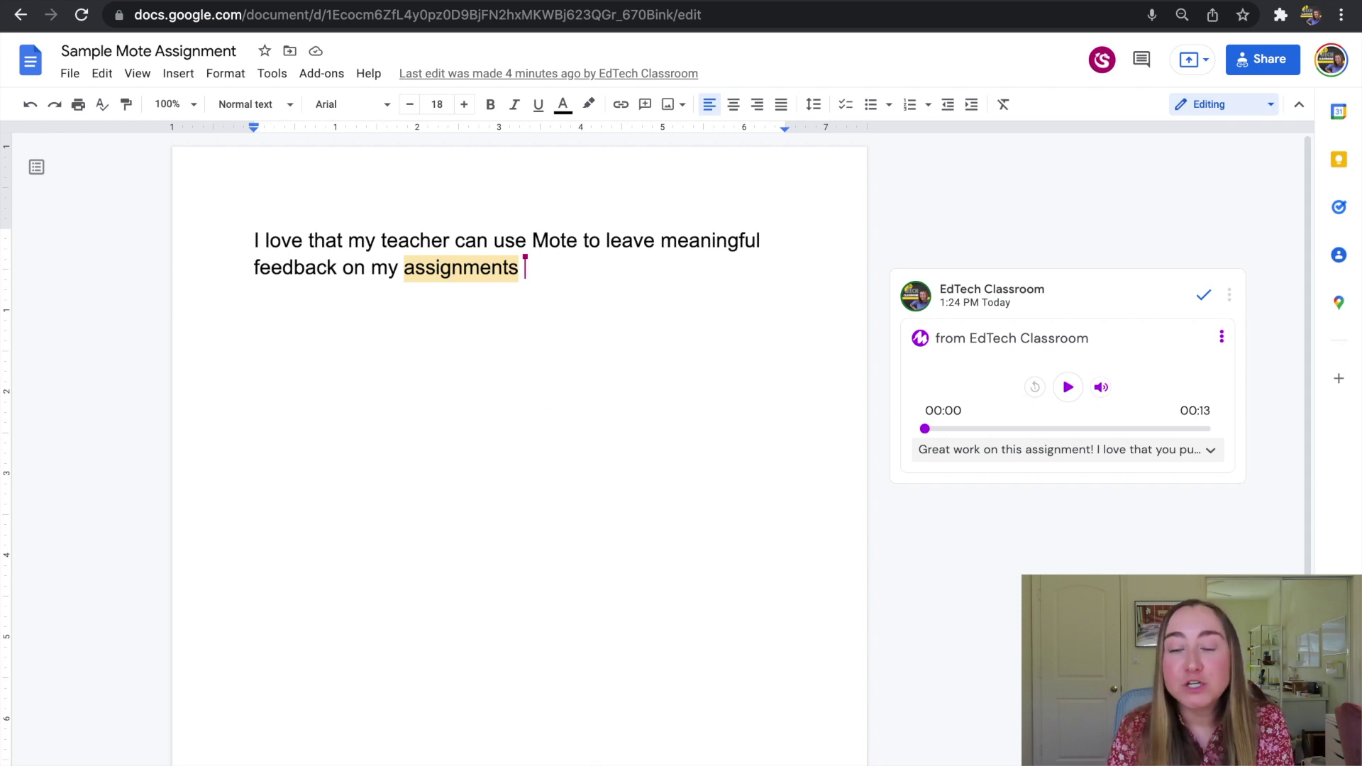
Review the recent motes, account details and settings in the teacher's Mote extension, then open the activity and engagement page
left_click(1280, 16)
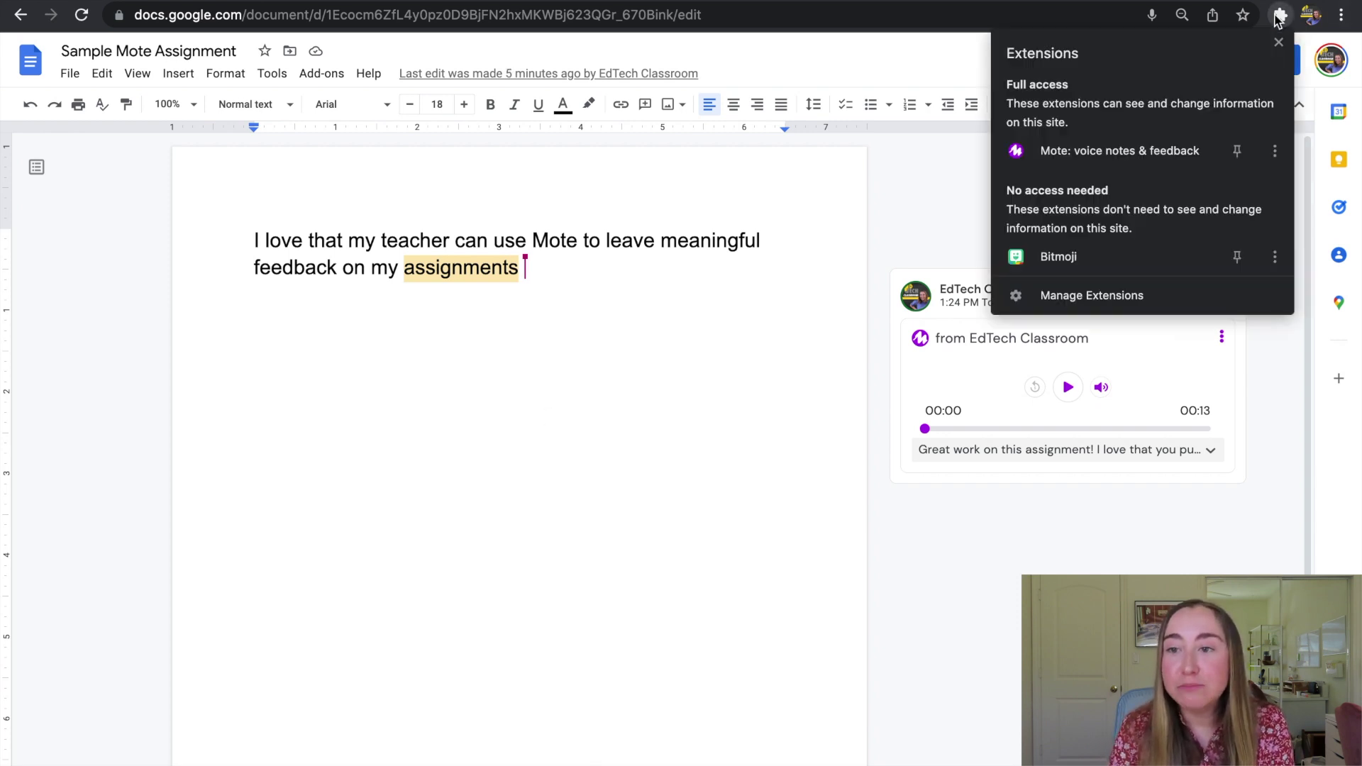
left_click(1121, 151)
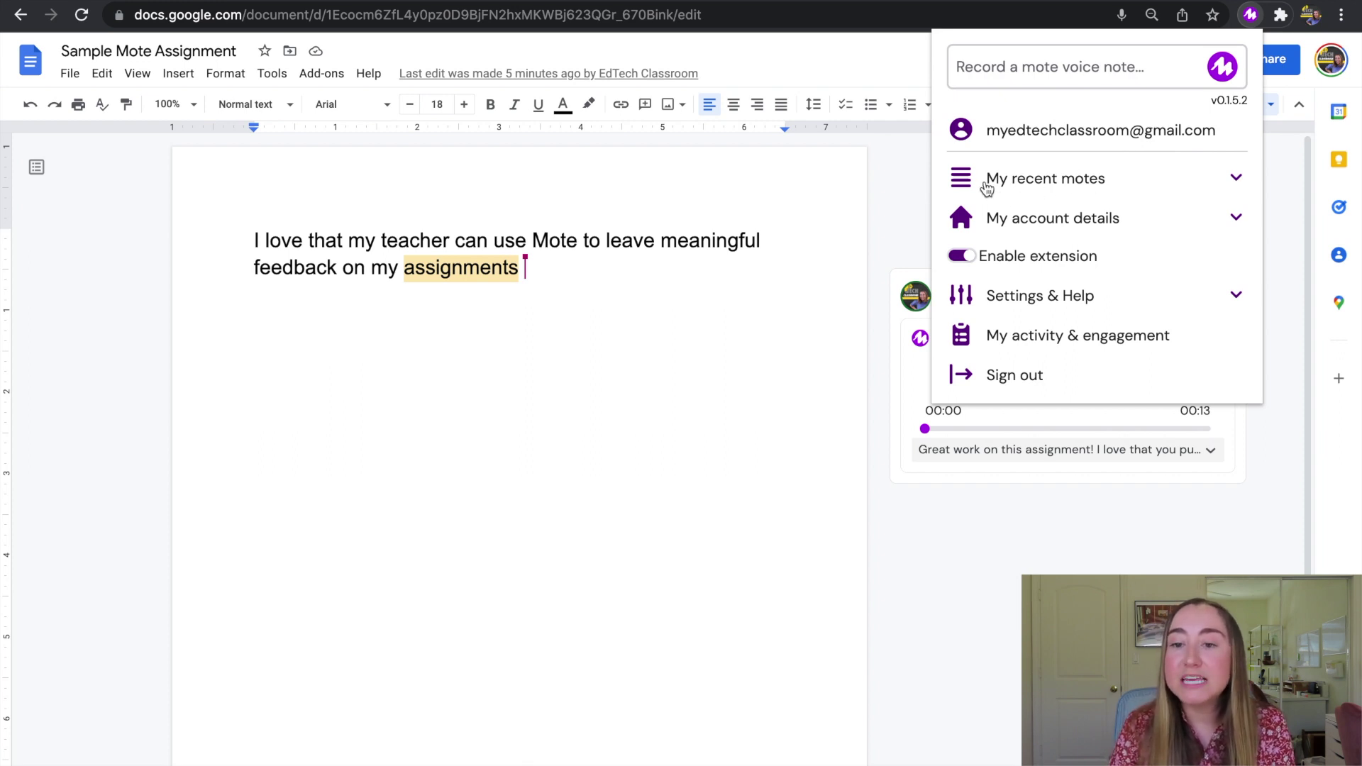
left_click(1237, 180)
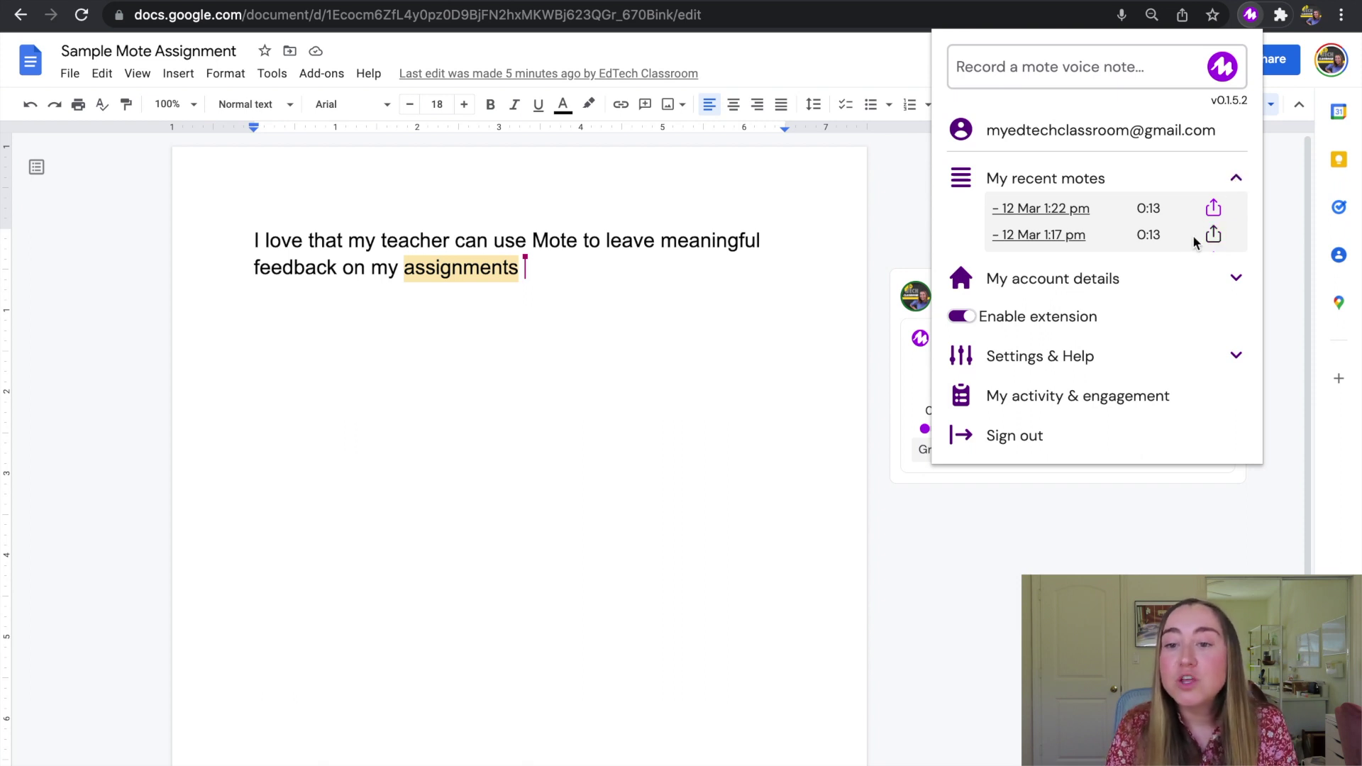
left_click(1173, 286)
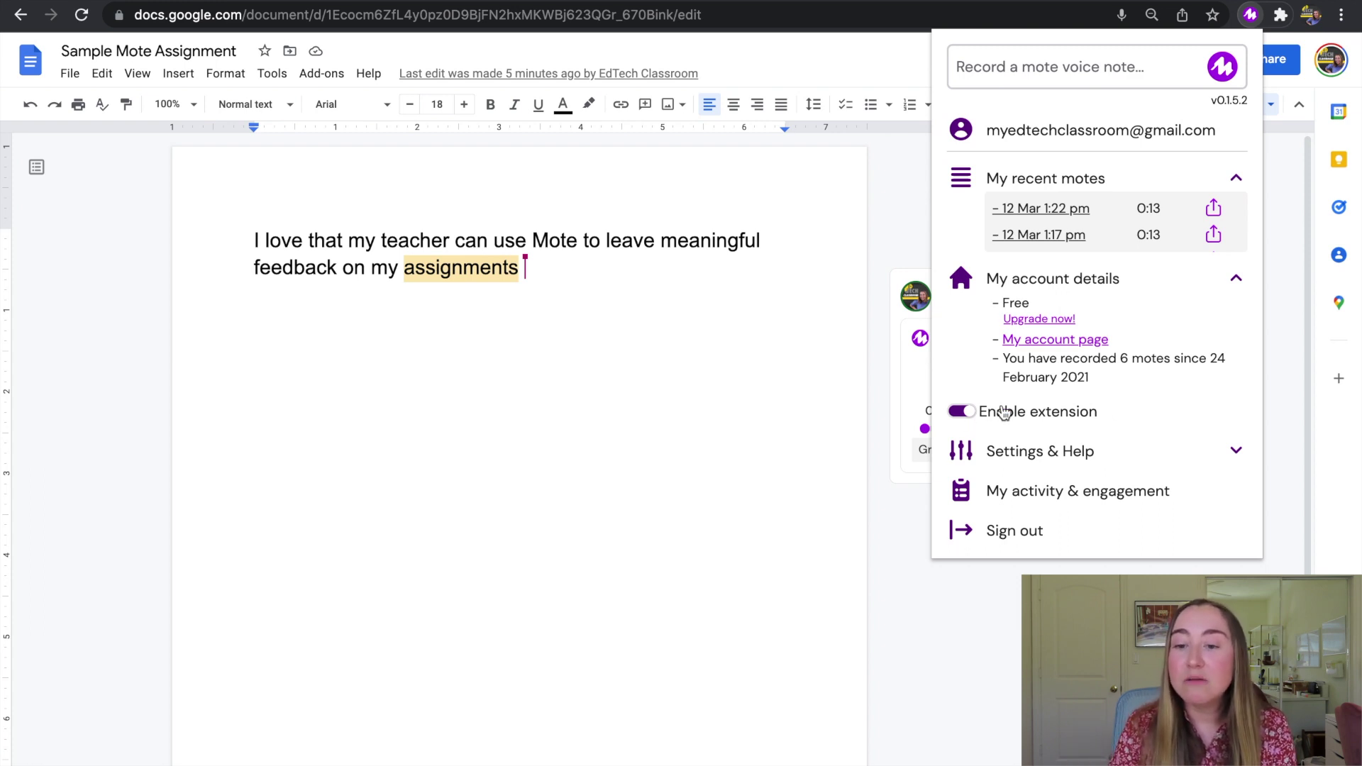
left_click(1080, 457)
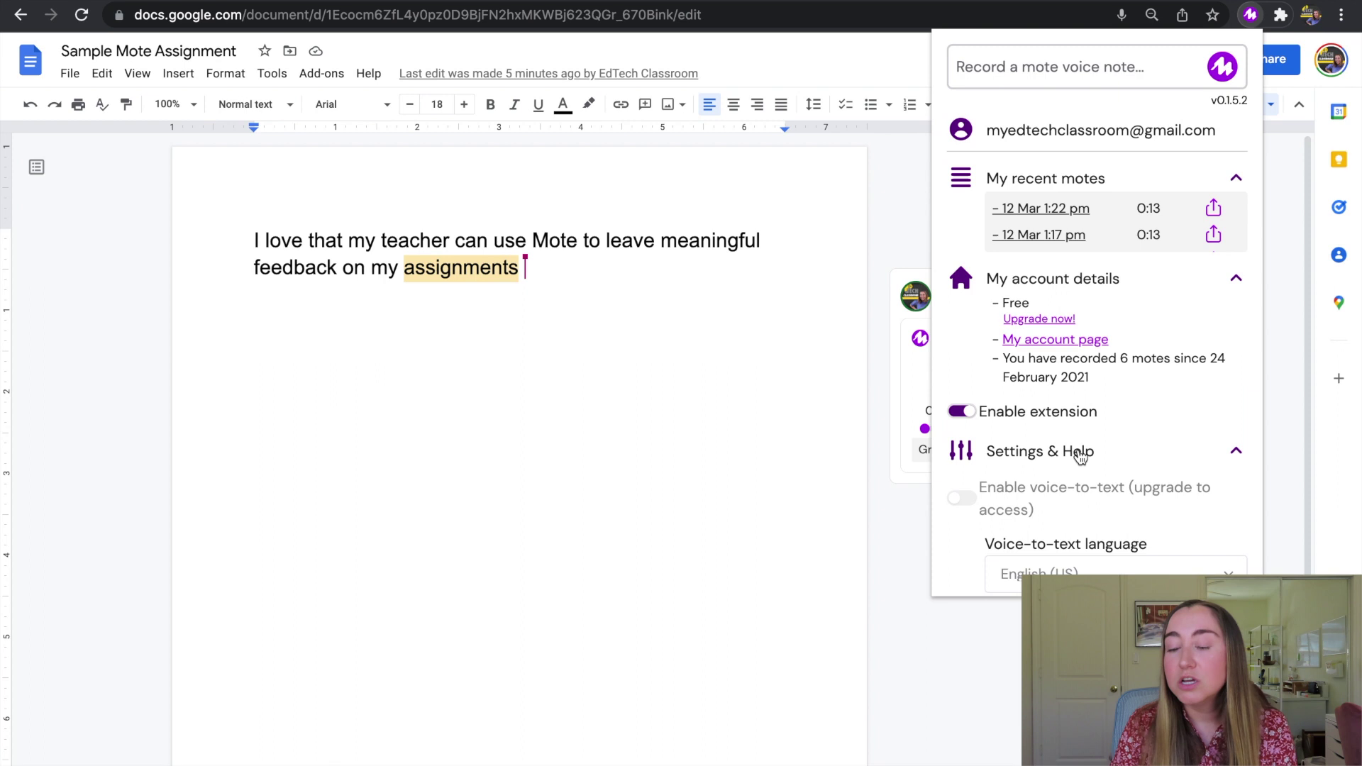
scroll(1080, 457, "down", 4)
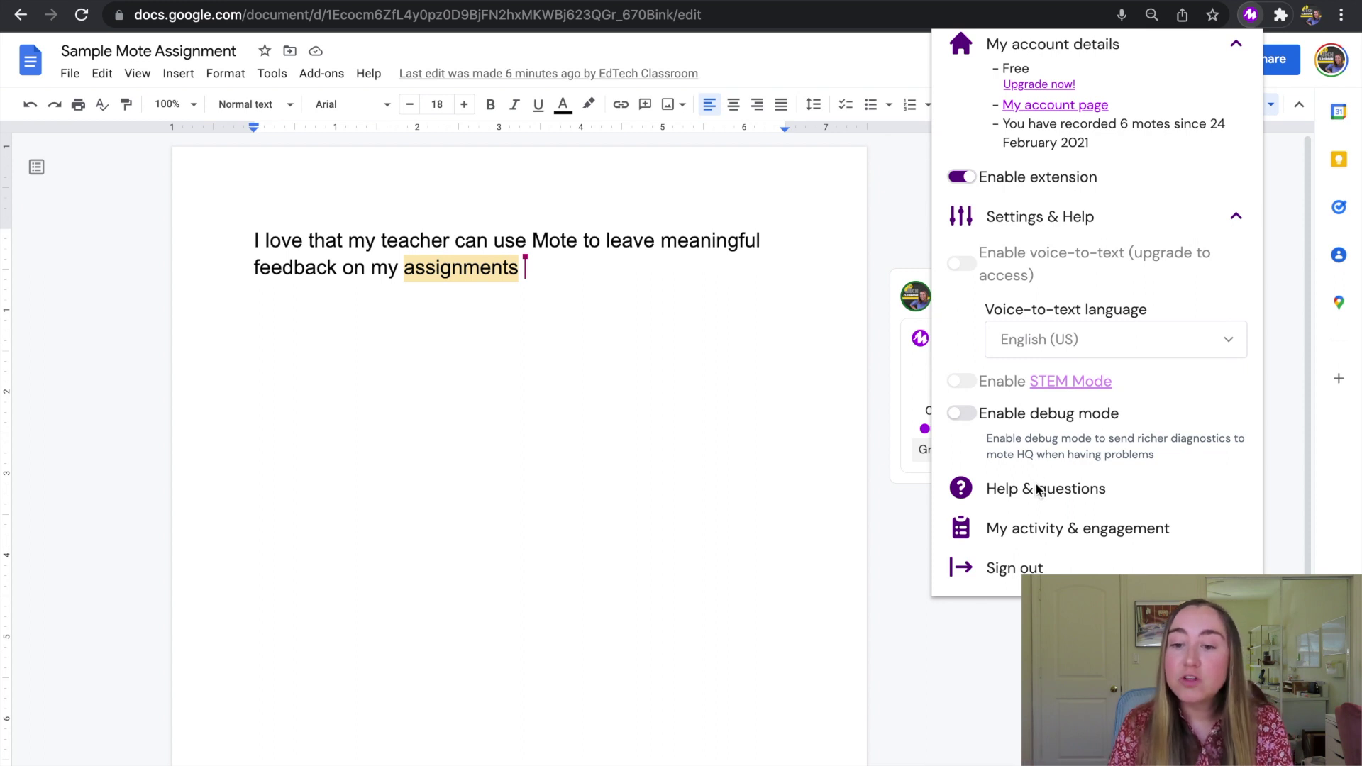
left_click(1165, 539)
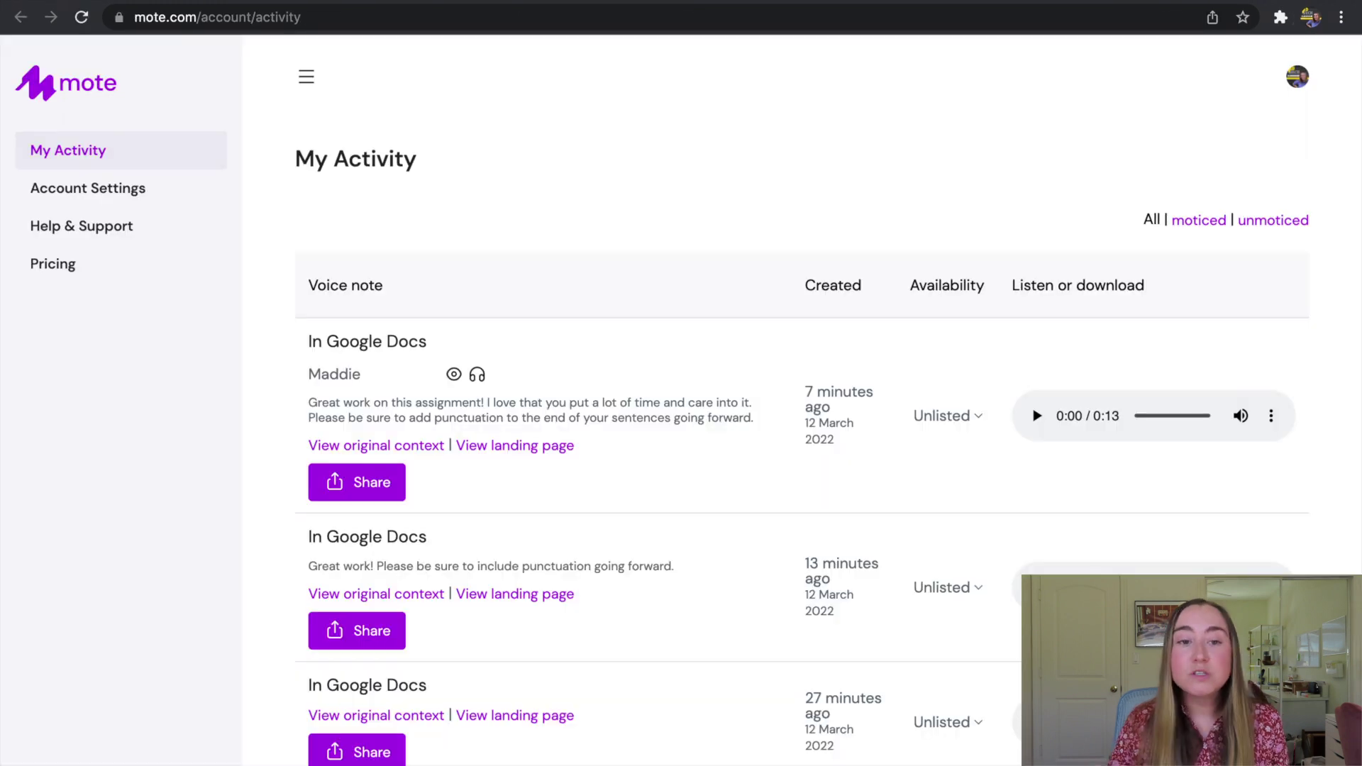